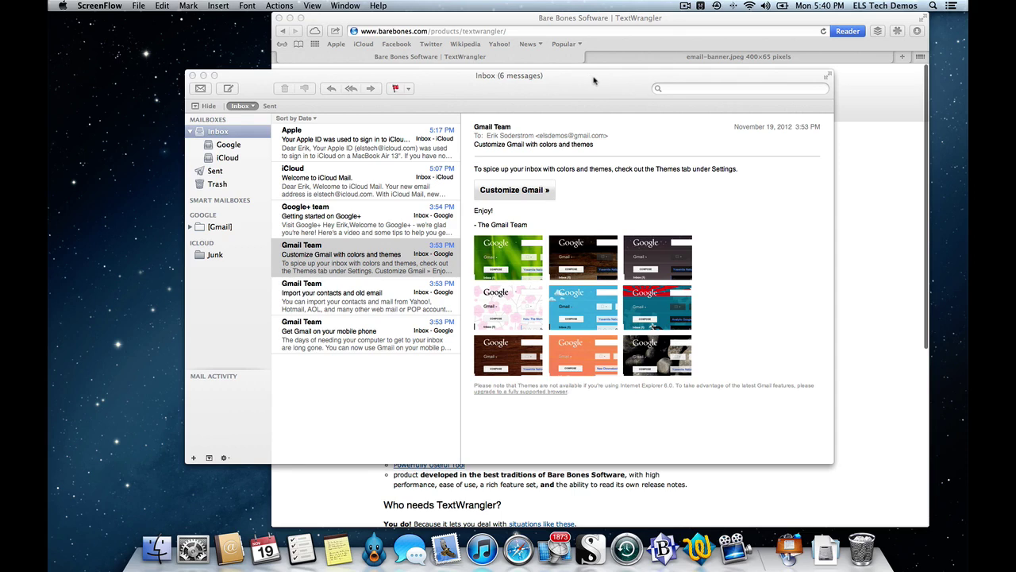
# Open Mail's signature preferences and delete the existing signature from All Signatures
pyautogui.click(281, 80)
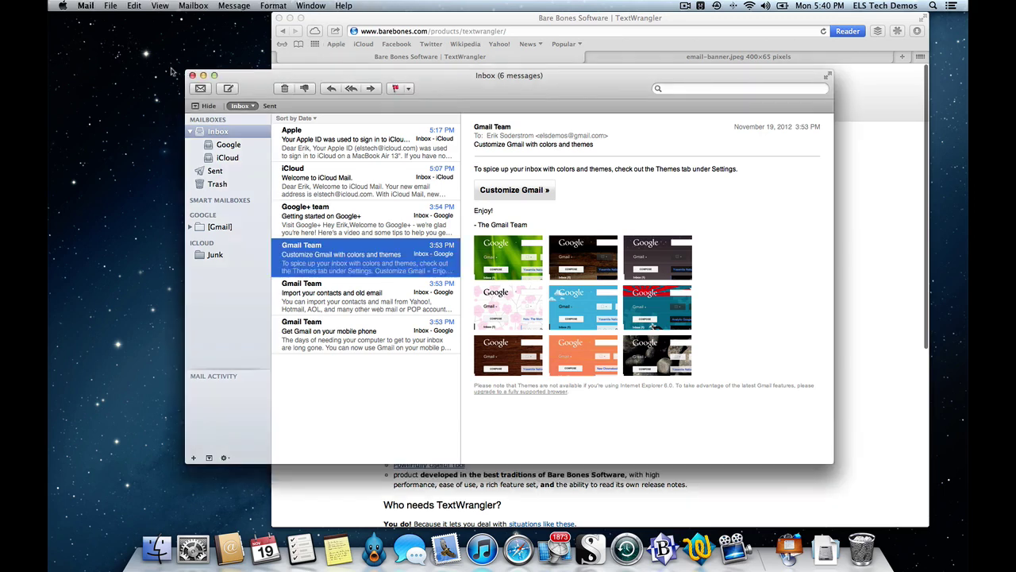
pyautogui.click(86, 5)
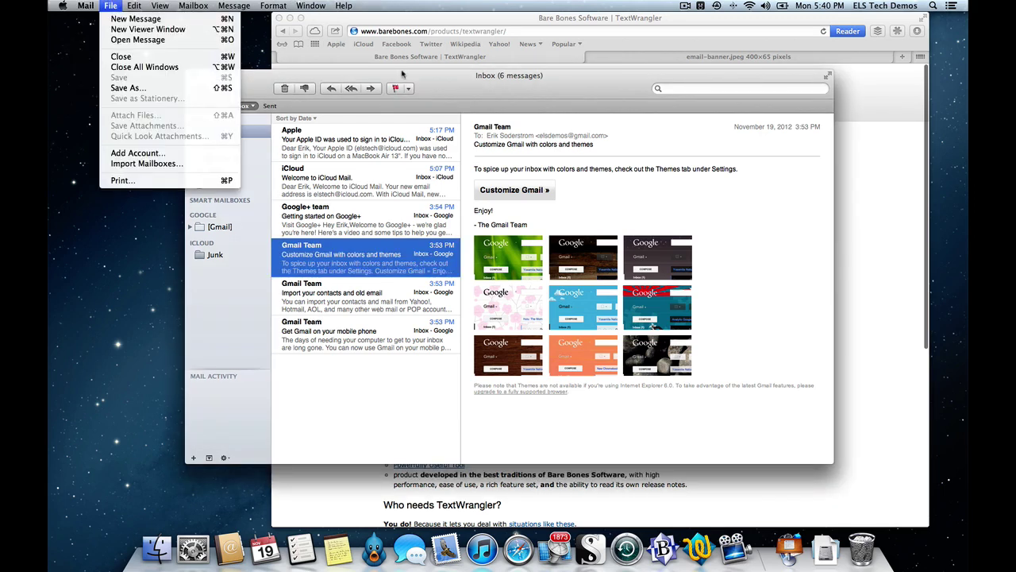
pyautogui.click(108, 6)
pyautogui.click(88, 6)
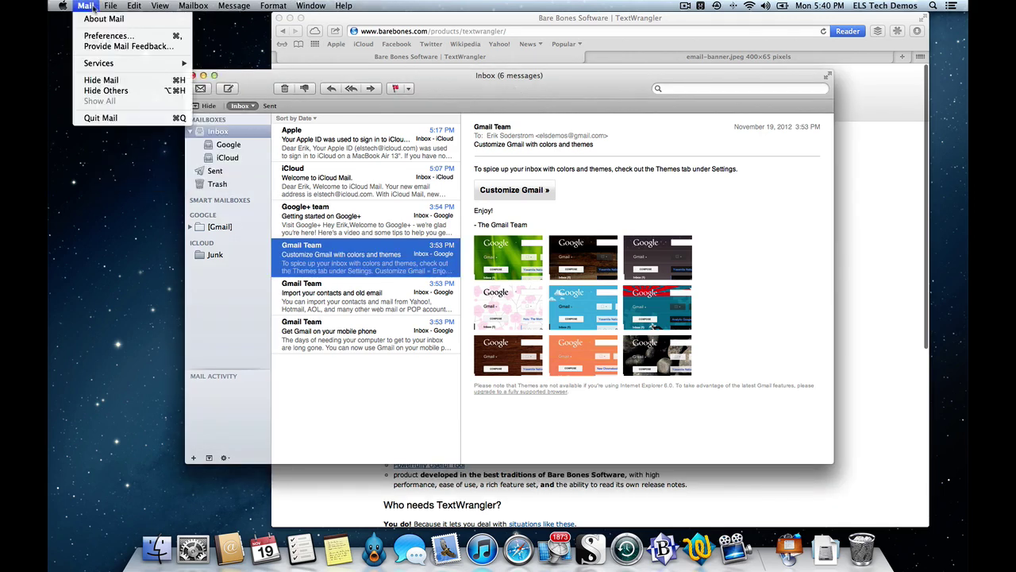
pyautogui.click(105, 38)
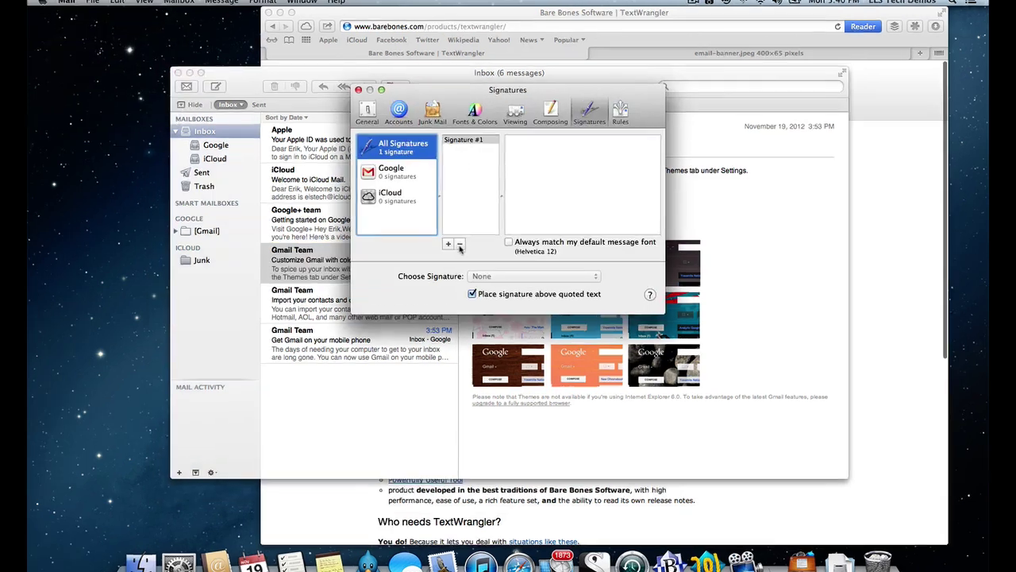
pyautogui.click(461, 238)
pyautogui.press('Return')
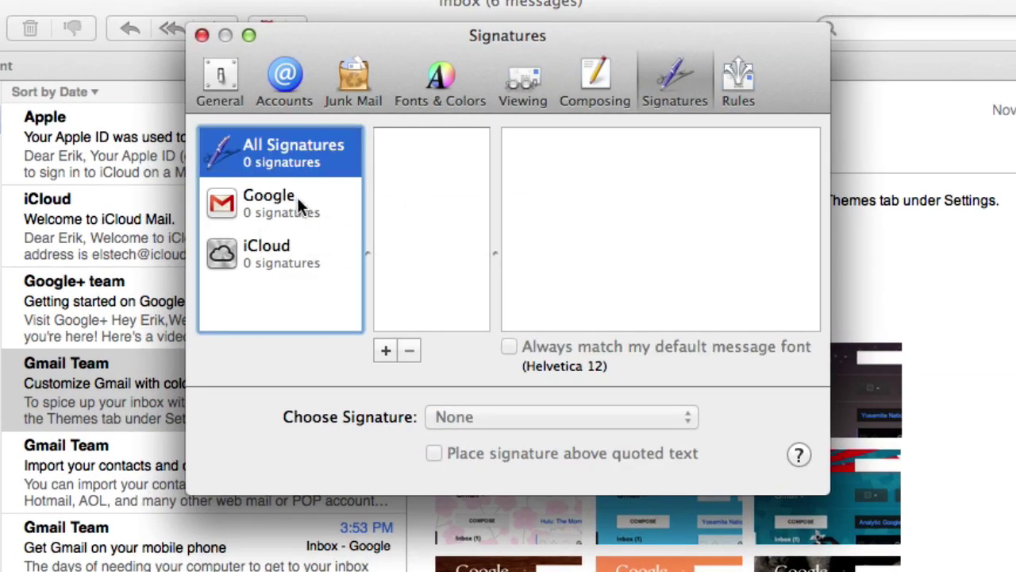
# Add a new signature to the Google account and append the placeholder line "We will replace this." to its text
pyautogui.click(289, 207)
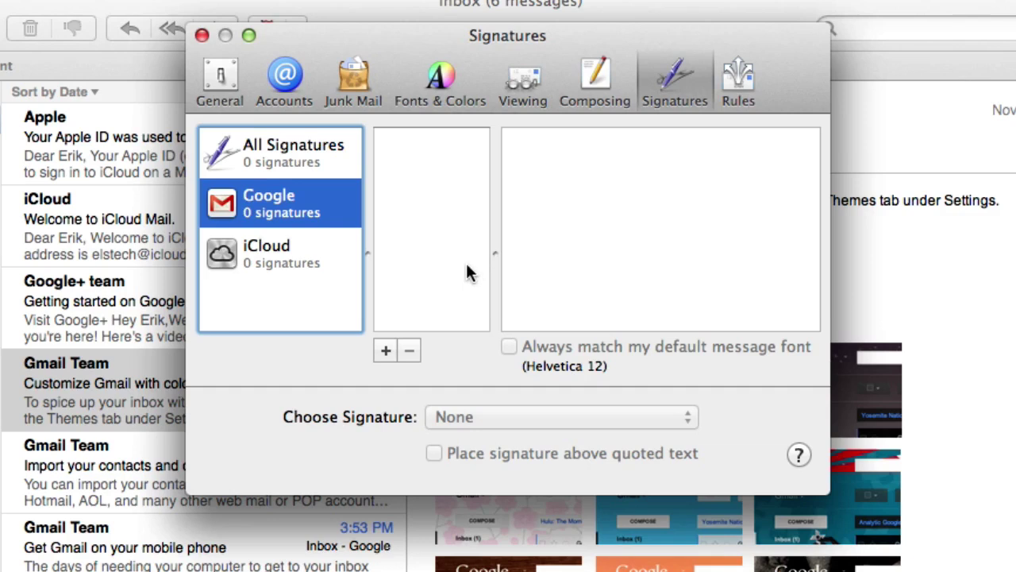
pyautogui.click(386, 350)
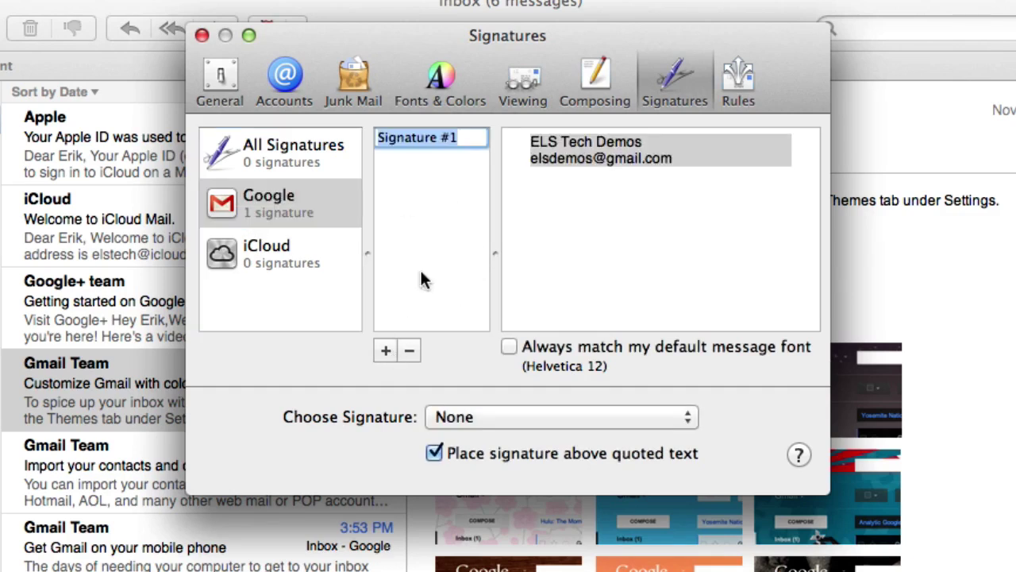
pyautogui.click(605, 220)
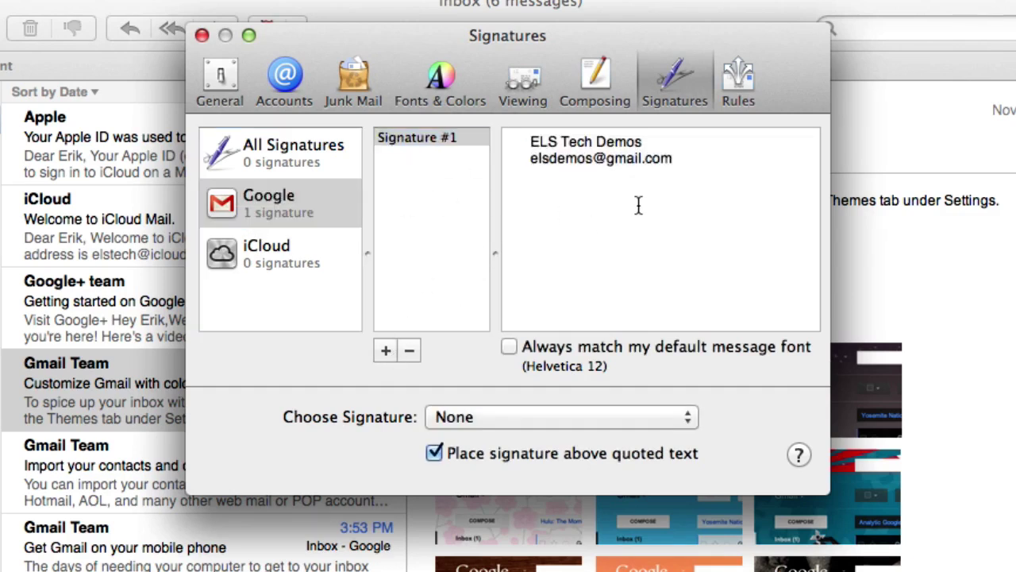
pyautogui.press('Return')
pyautogui.write('We w')
pyautogui.write('ill replace this')
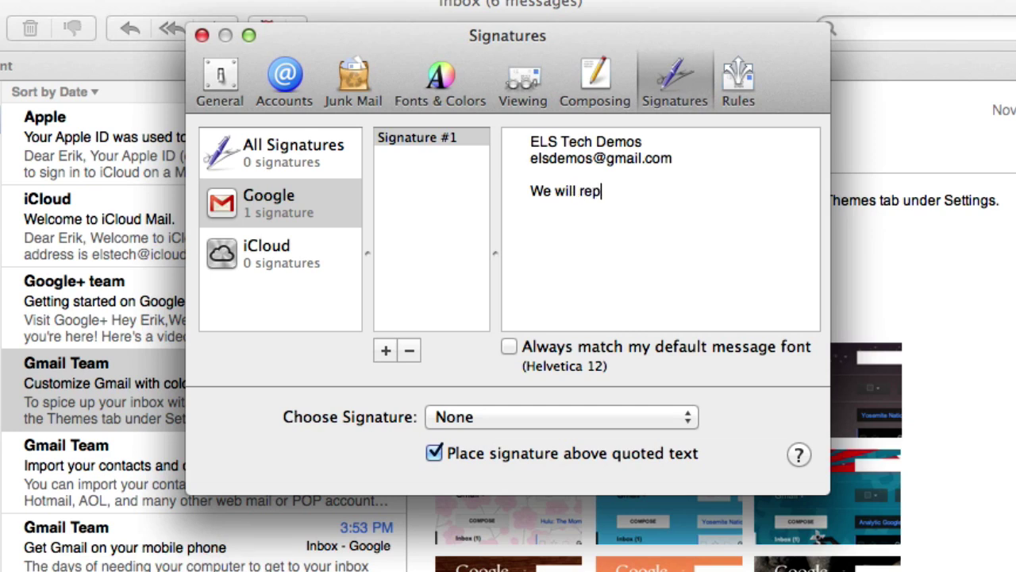
pyautogui.write('.')
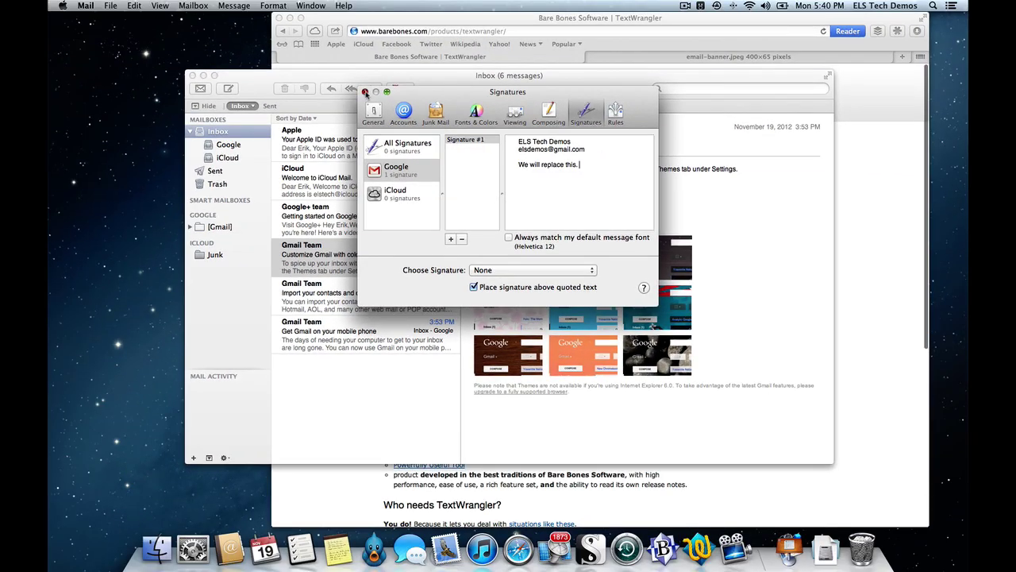
# Close the Signatures preferences and the inbox window, and quit Mail
pyautogui.click(202, 35)
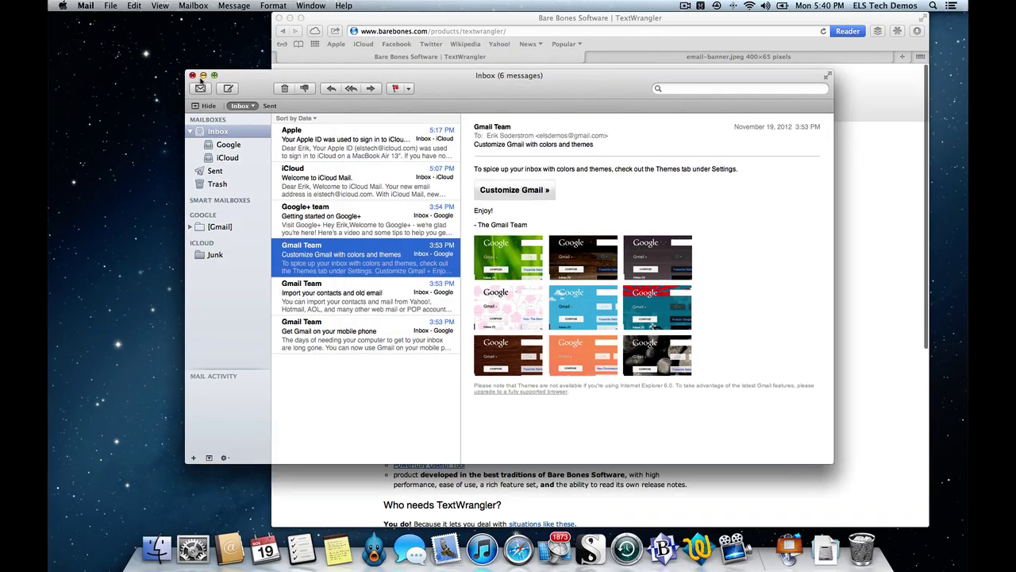
pyautogui.click(192, 76)
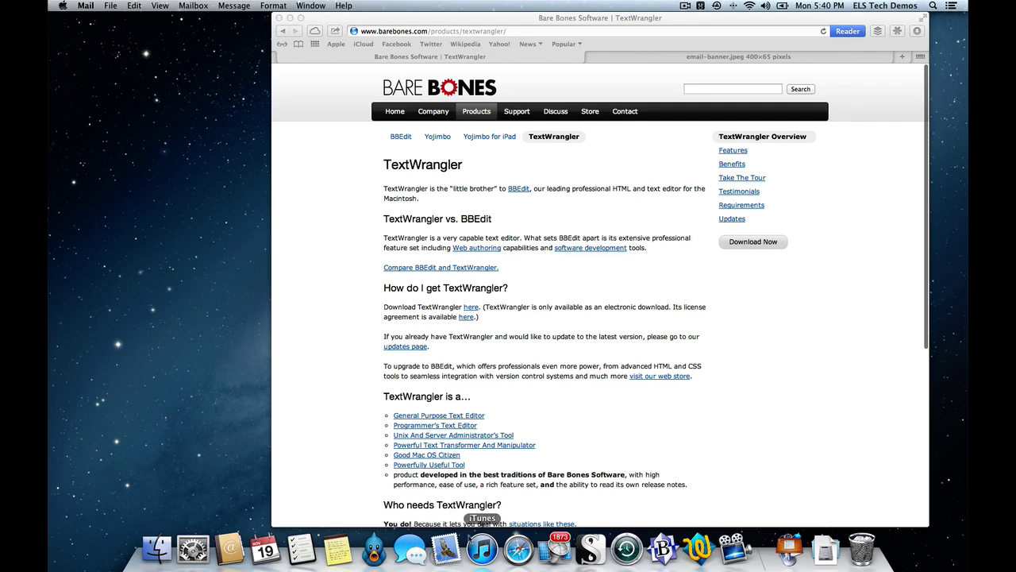
pyautogui.rightClick(445, 548)
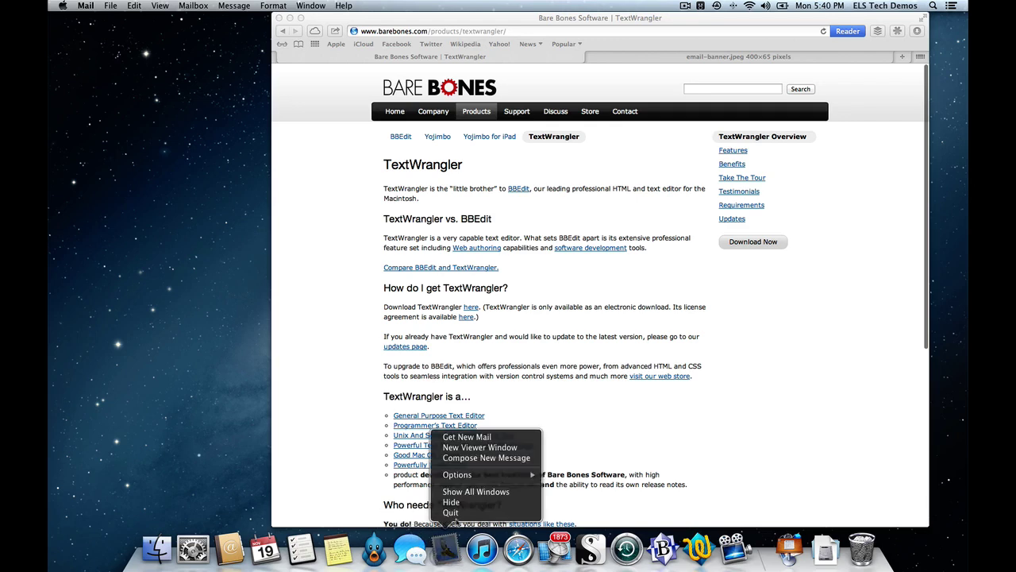
pyautogui.click(451, 512)
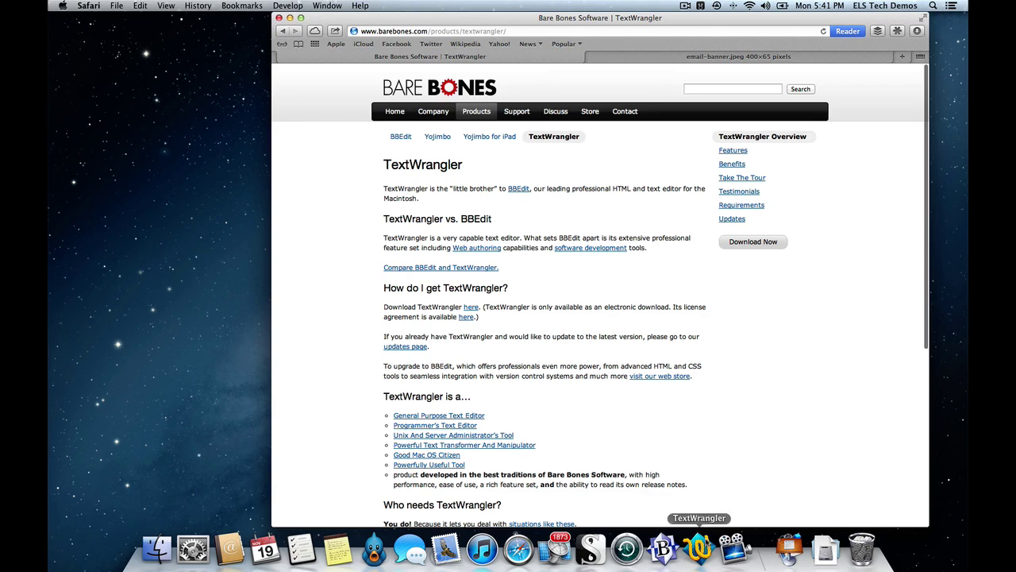
# Launch TextWrangler with a new document, and copy the web address of the email-banner.jpeg image in Safari
pyautogui.click(699, 548)
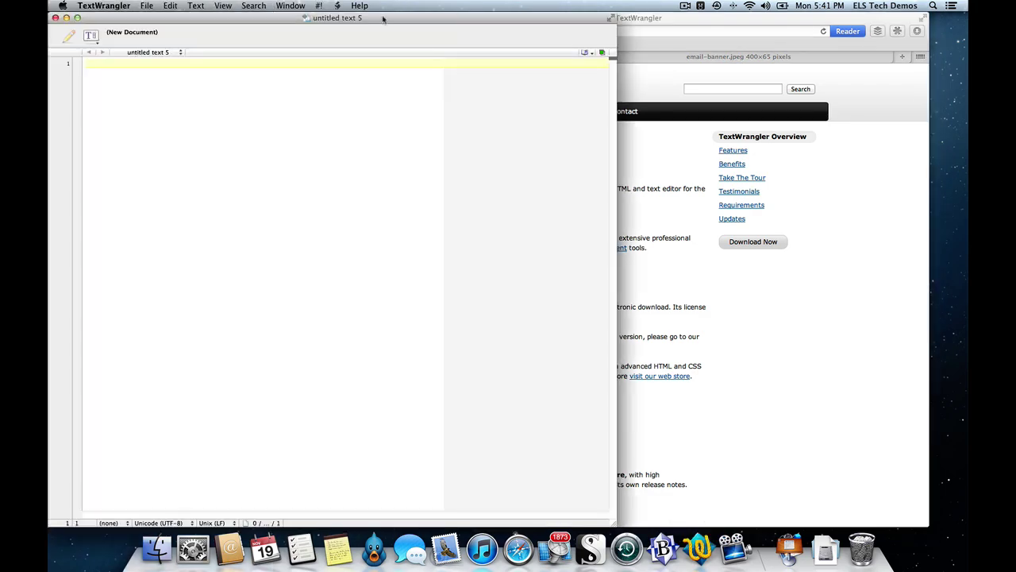
pyautogui.moveTo(383, 17); pyautogui.dragTo(455, 17)
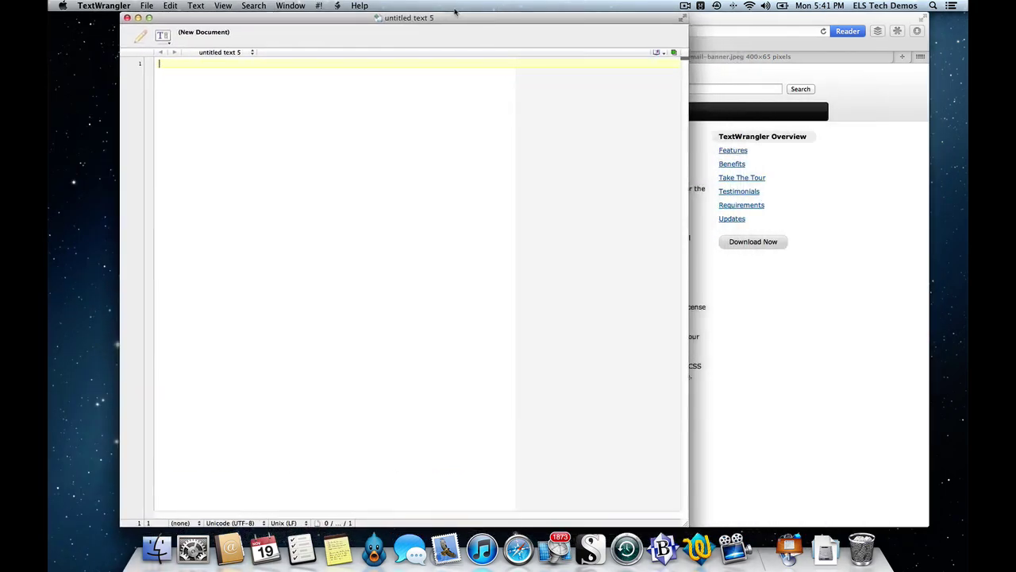
pyautogui.click(873, 199)
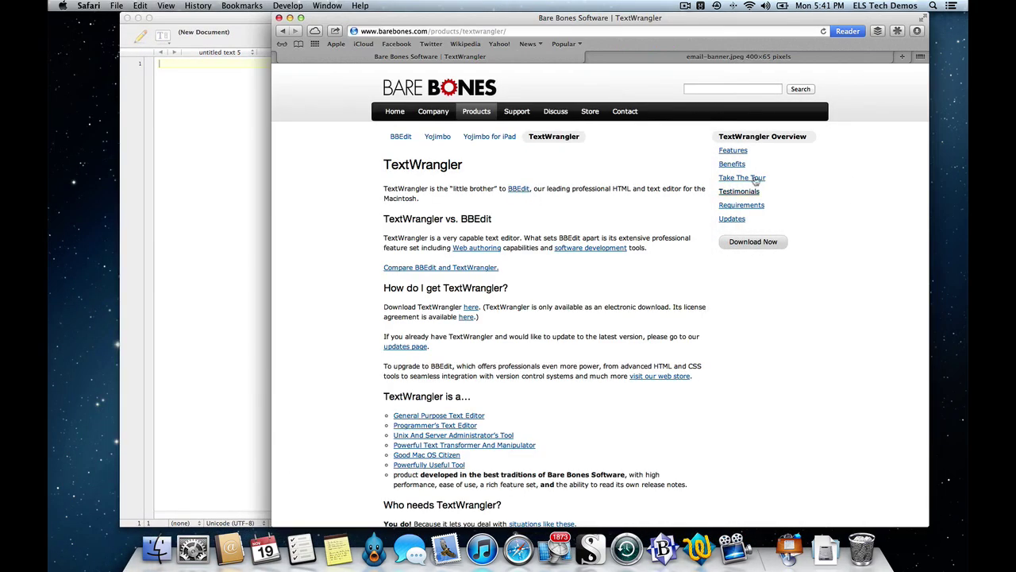
pyautogui.click(653, 60)
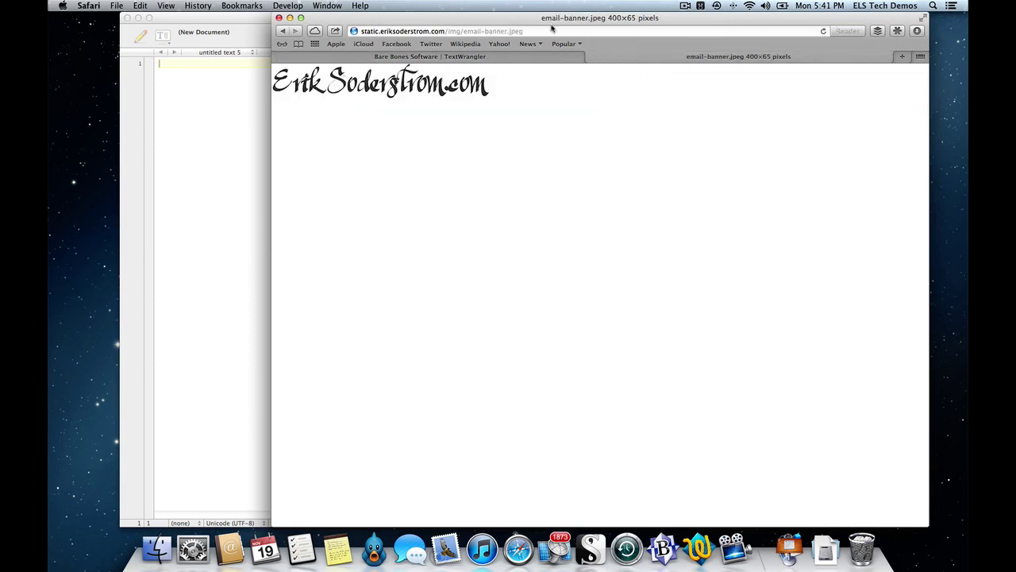
pyautogui.click(553, 31)
pyautogui.rightClick(557, 34)
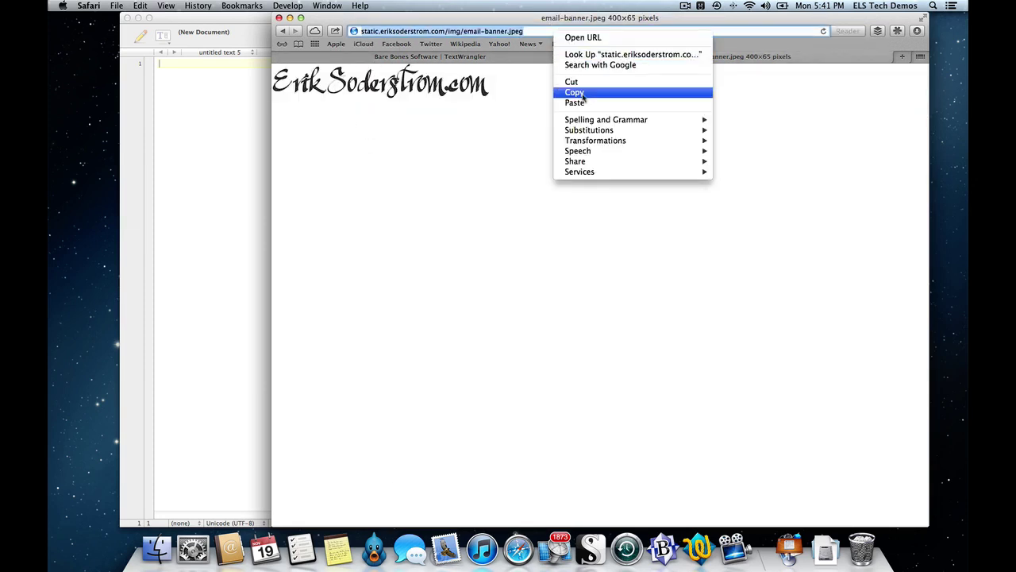
pyautogui.click(578, 97)
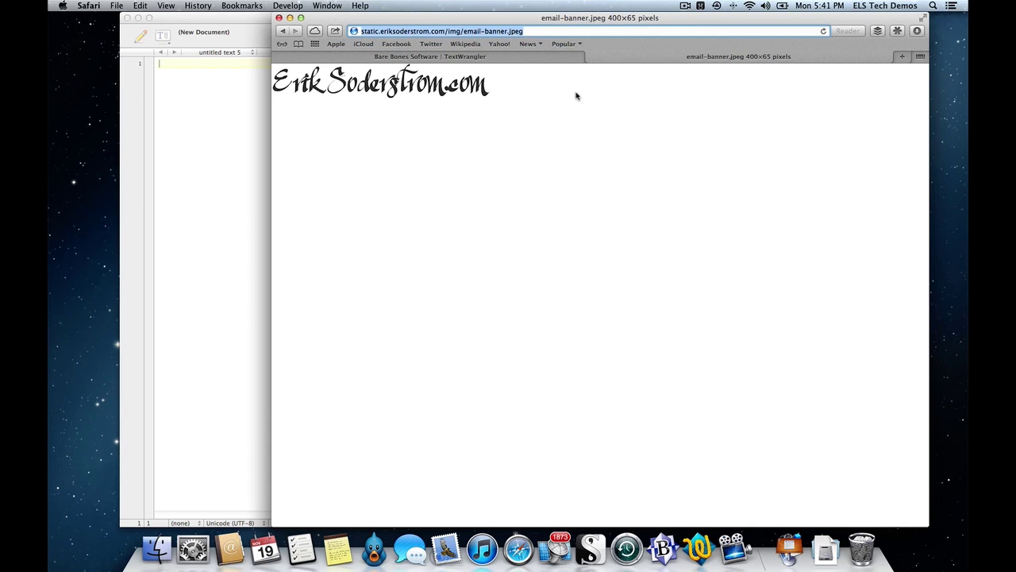
# In TextWrangler, write an HTML signature paragraph with dashes, the sender's name, an "ELS Tech Tutorials" link and the banner image at height 65, width 400
pyautogui.click(252, 104)
pyautogui.moveTo(274, 30); pyautogui.dragTo(472, 4)
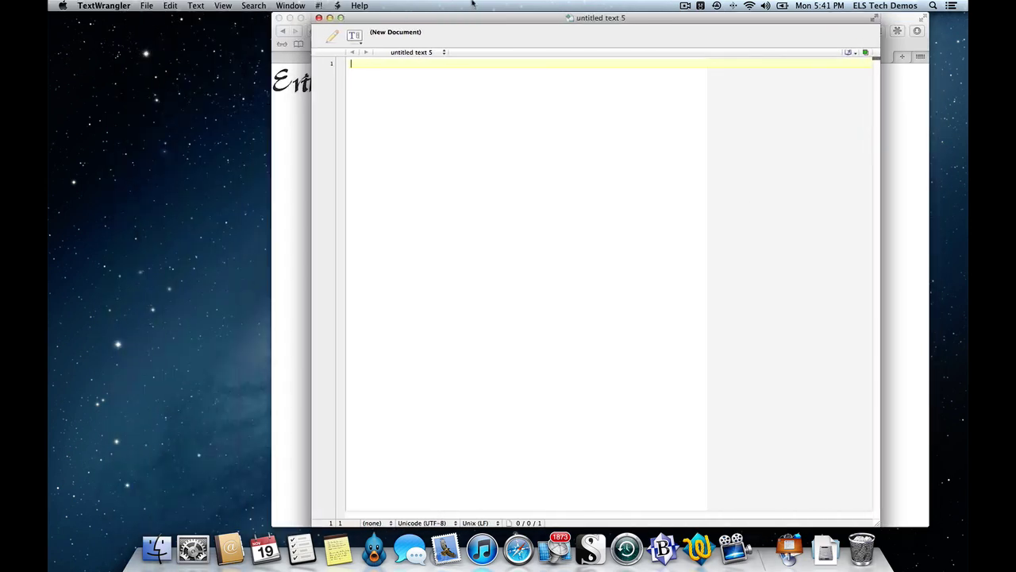
pyautogui.write('<p')
pyautogui.press('super+v')
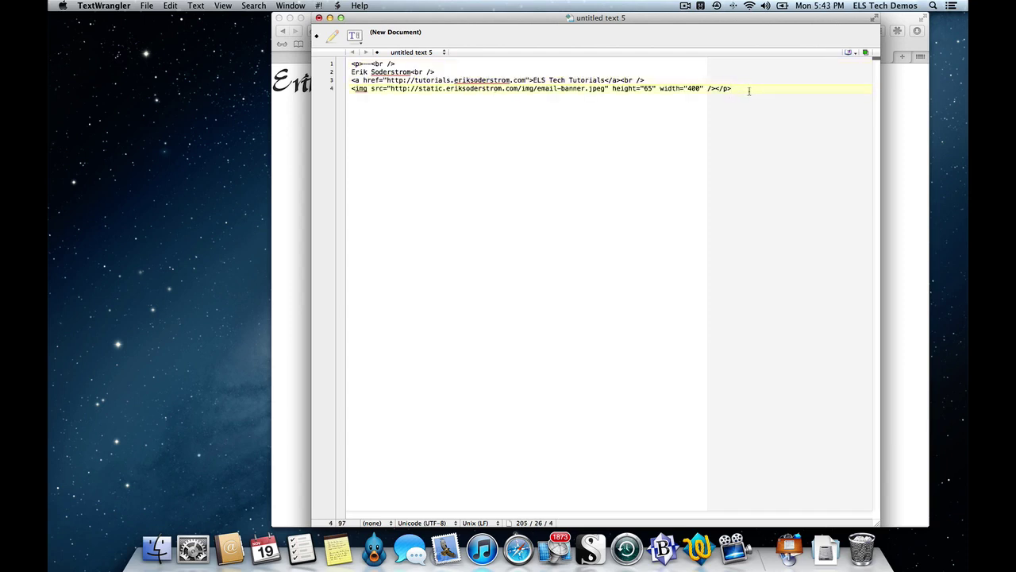
pyautogui.moveTo(617, 23); pyautogui.dragTo(678, 19)
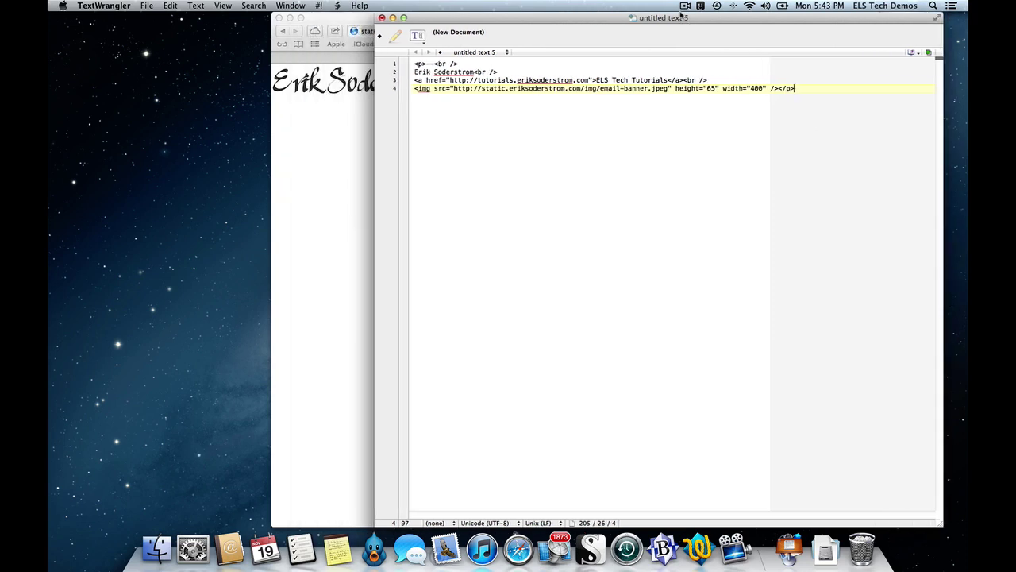
# Switch to Finder and open the hidden user Library folder
pyautogui.click(164, 546)
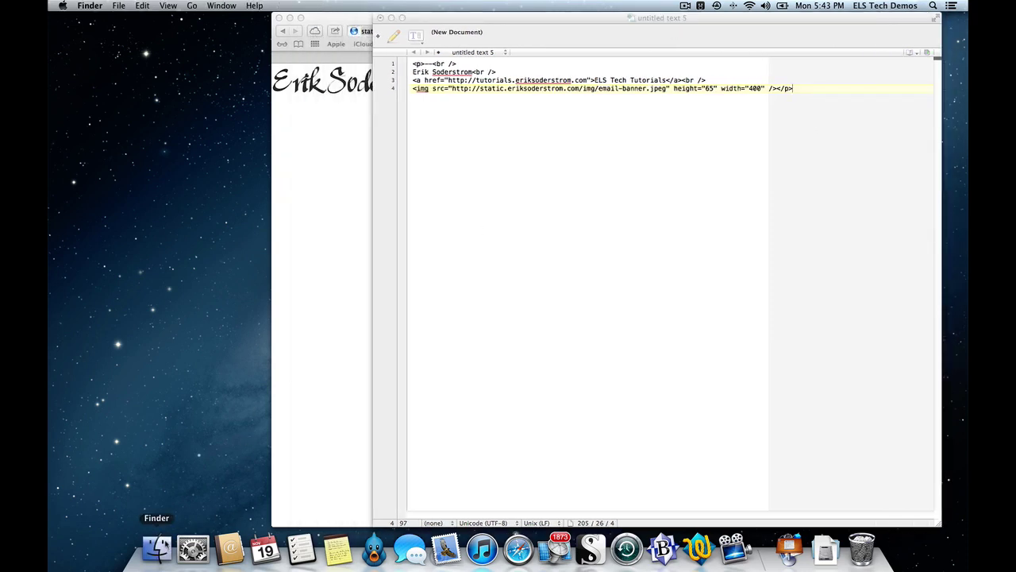
pyautogui.moveTo(512, 229); pyautogui.dragTo(488, 156)
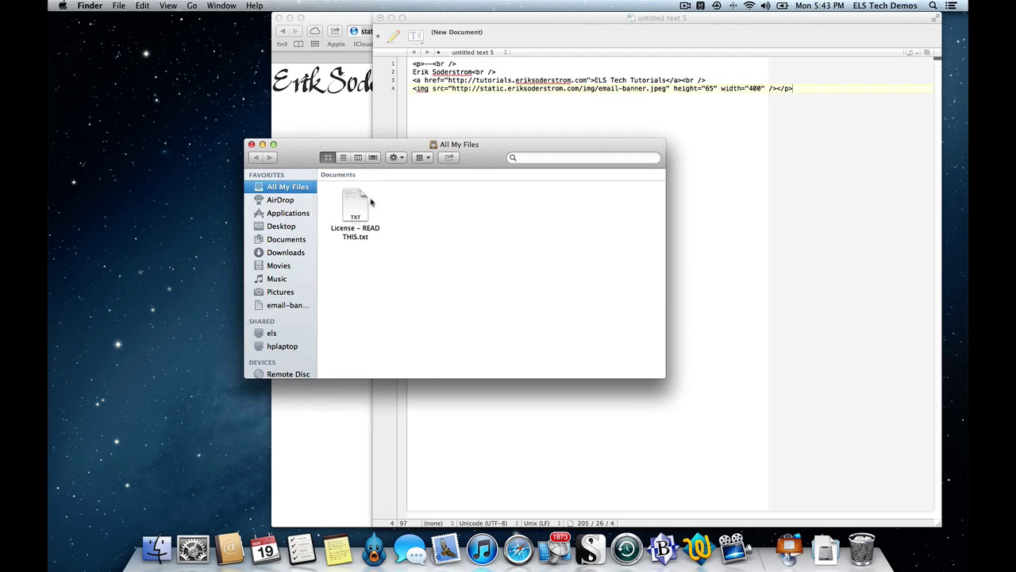
pyautogui.click(195, 6)
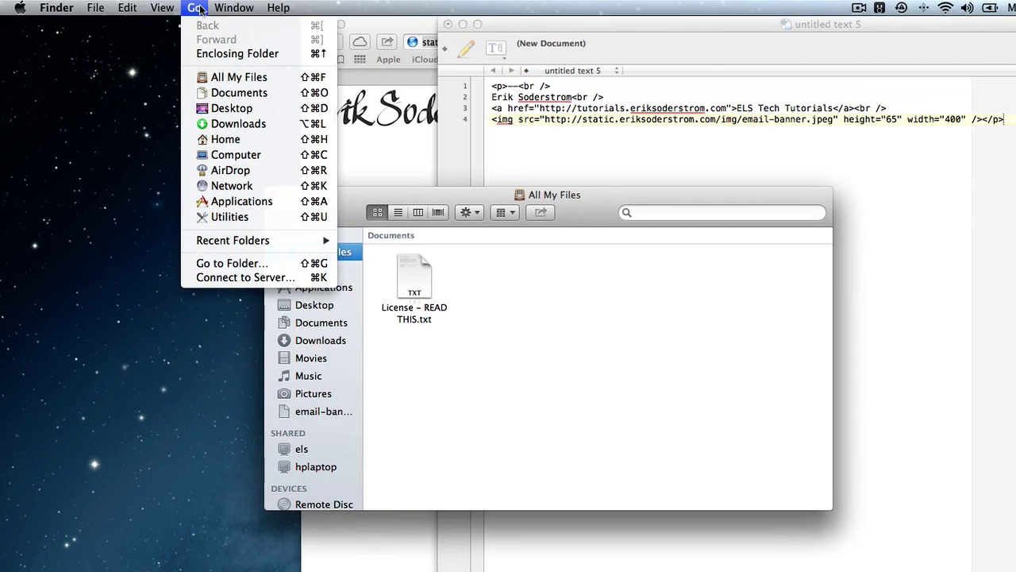
pyautogui.press('alt')
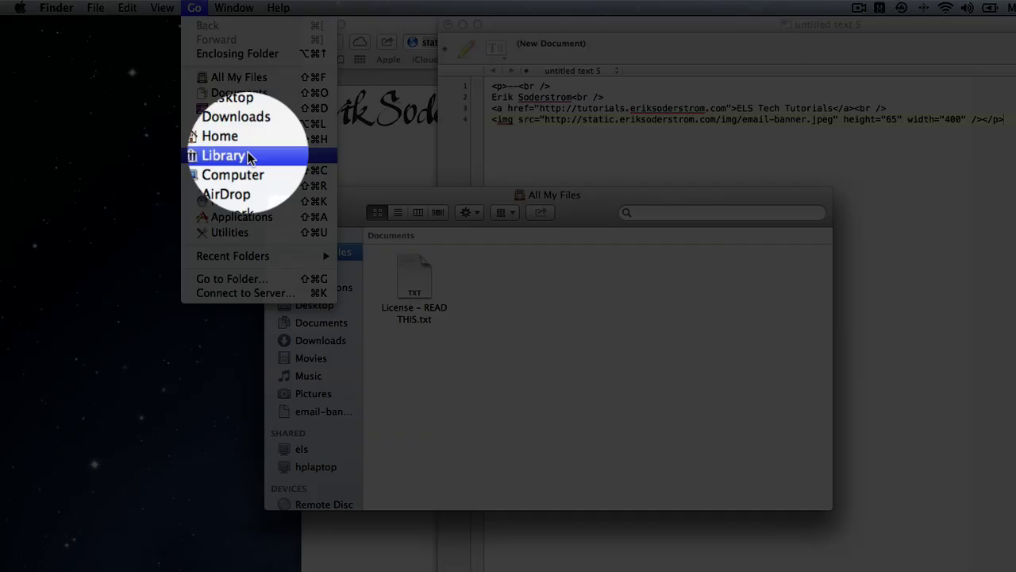
pyautogui.click(249, 155)
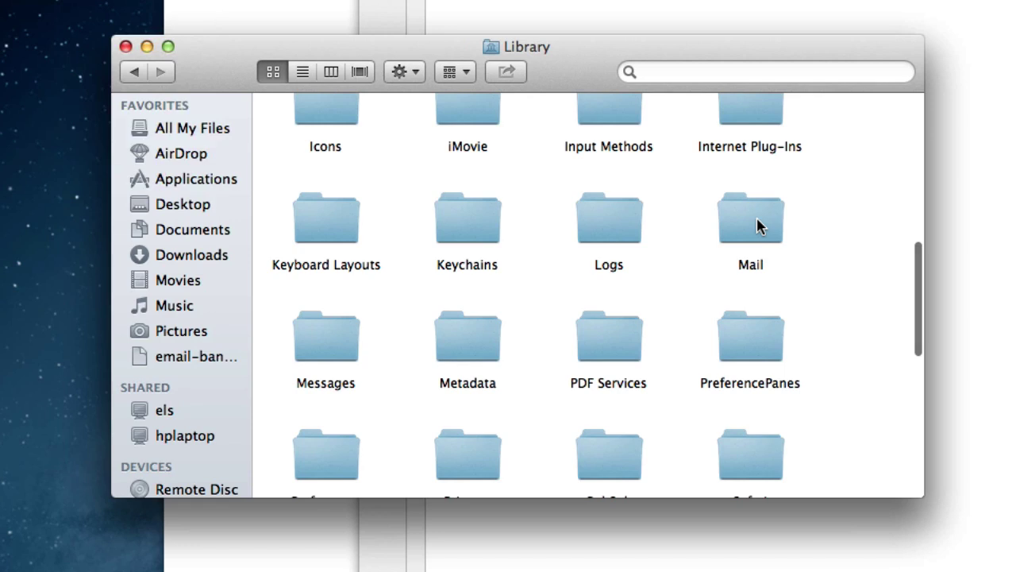
# Navigate through Mail, V2 and MailData to the Signatures folder
pyautogui.doubleClick(757, 226)
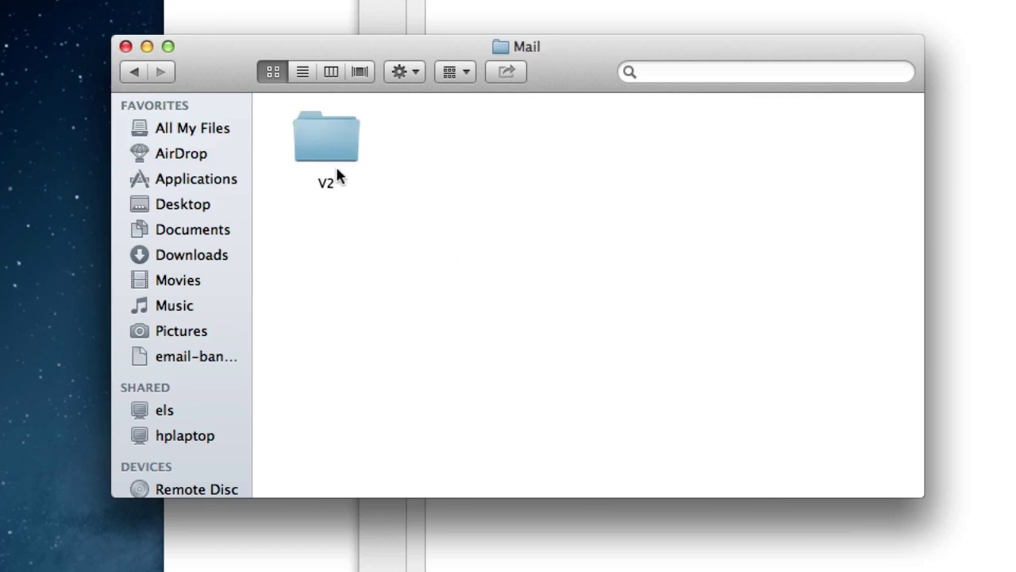
pyautogui.doubleClick(329, 161)
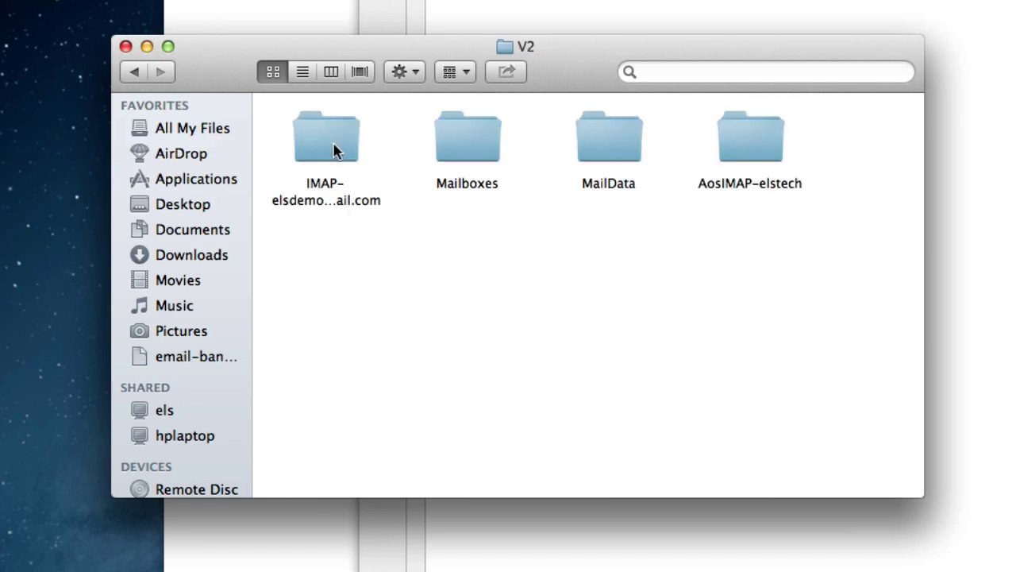
pyautogui.doubleClick(580, 127)
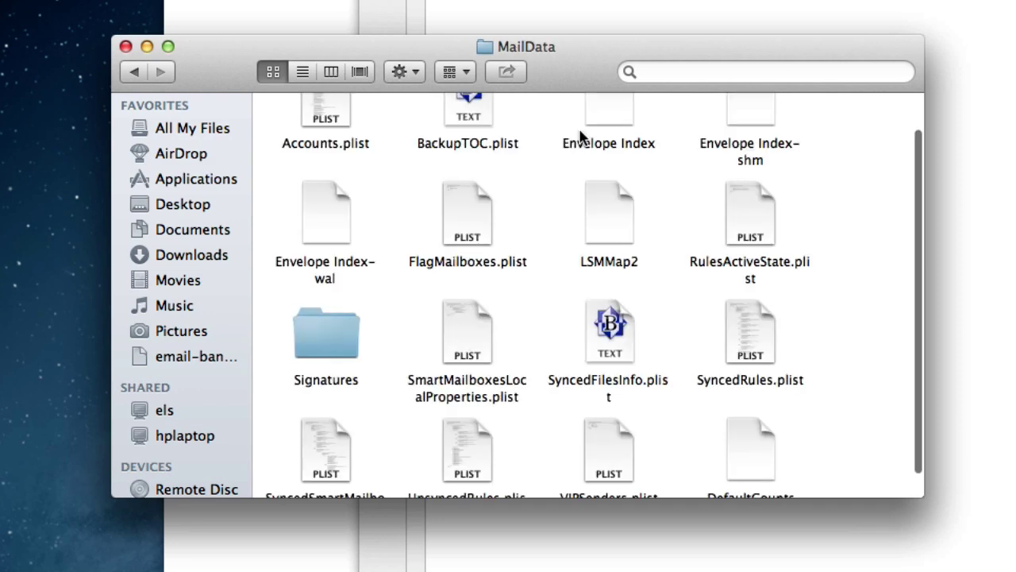
pyautogui.doubleClick(348, 336)
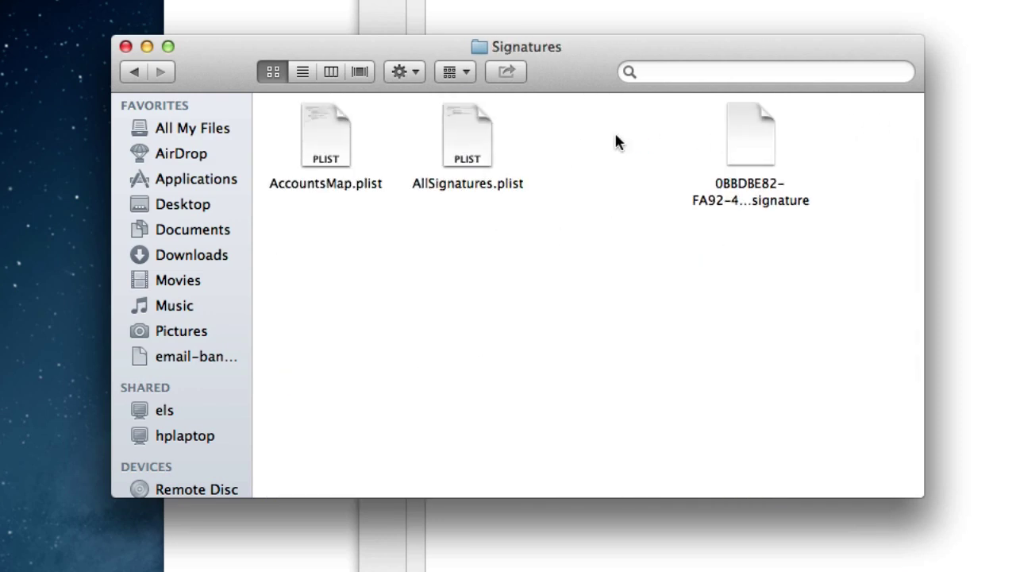
# Open the .mailsignature file from the Signatures folder with TextWrangler as the chosen application
pyautogui.moveTo(635, 137); pyautogui.dragTo(578, 291)
pyautogui.click(753, 133)
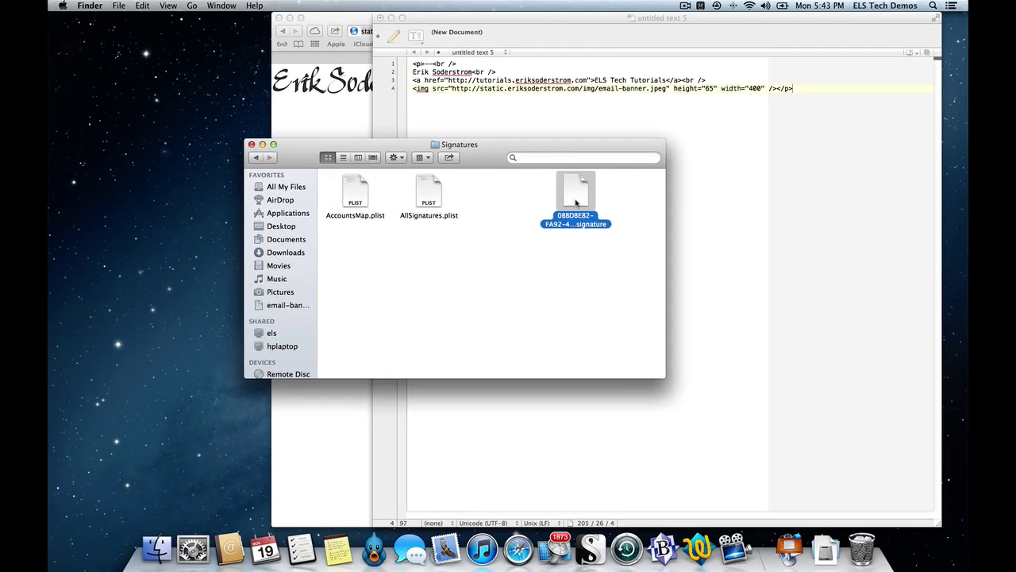
pyautogui.rightClick(750, 151)
pyautogui.press('Escape')
pyautogui.rightClick(584, 198)
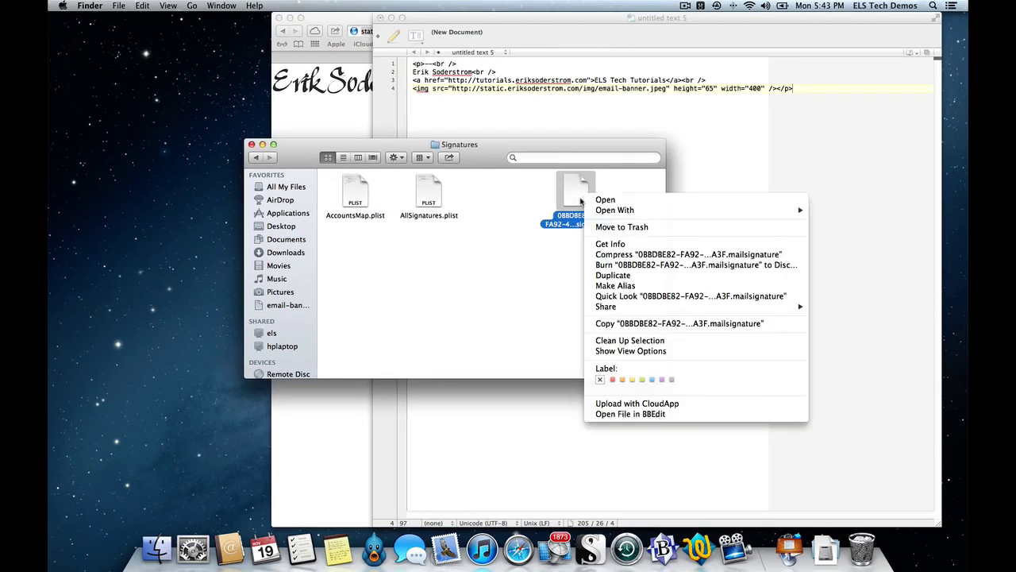
pyautogui.moveTo(605, 213)
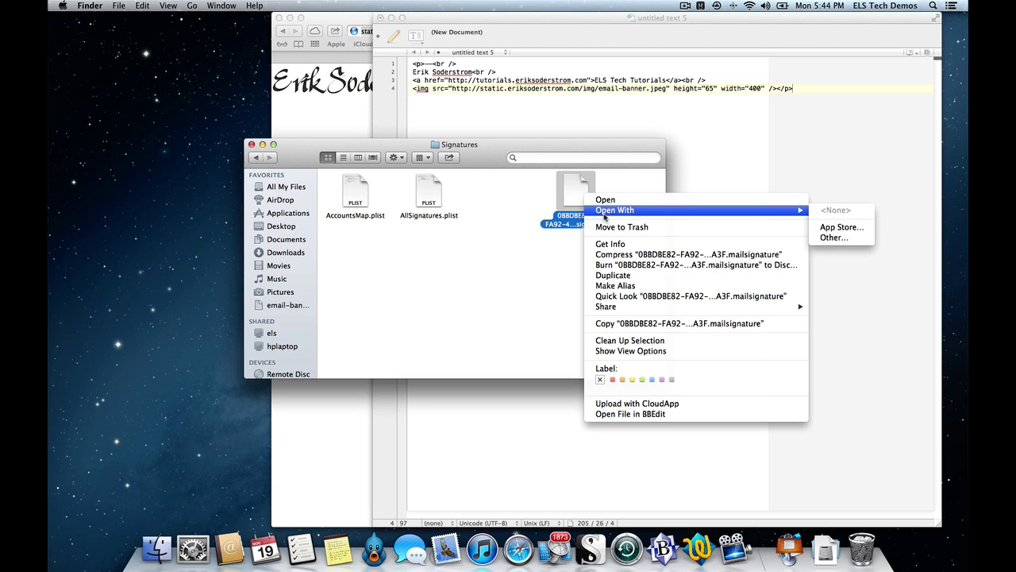
pyautogui.click(844, 236)
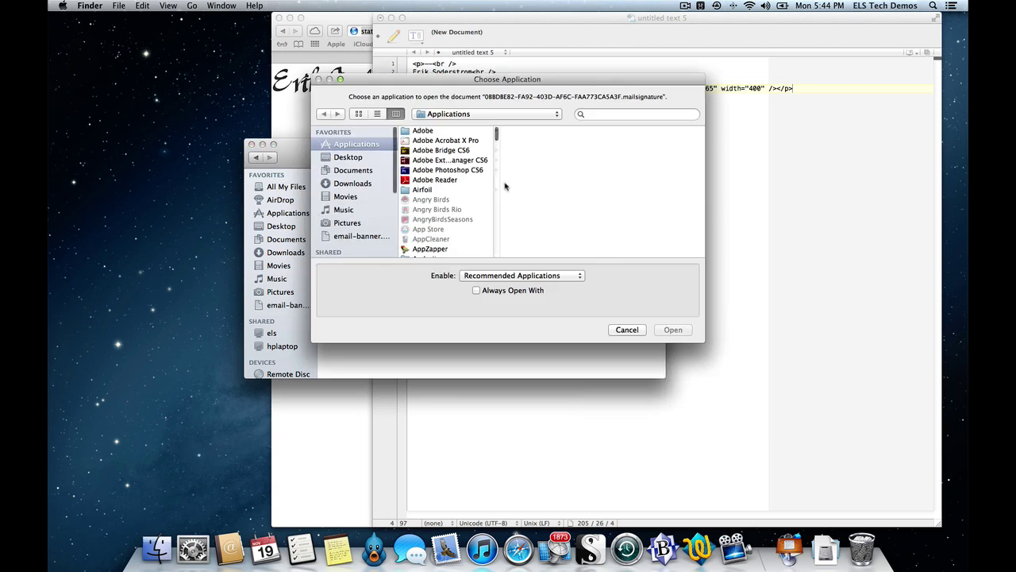
pyautogui.scroll(-15, 480, 191)
pyautogui.scroll(-10, 480, 190)
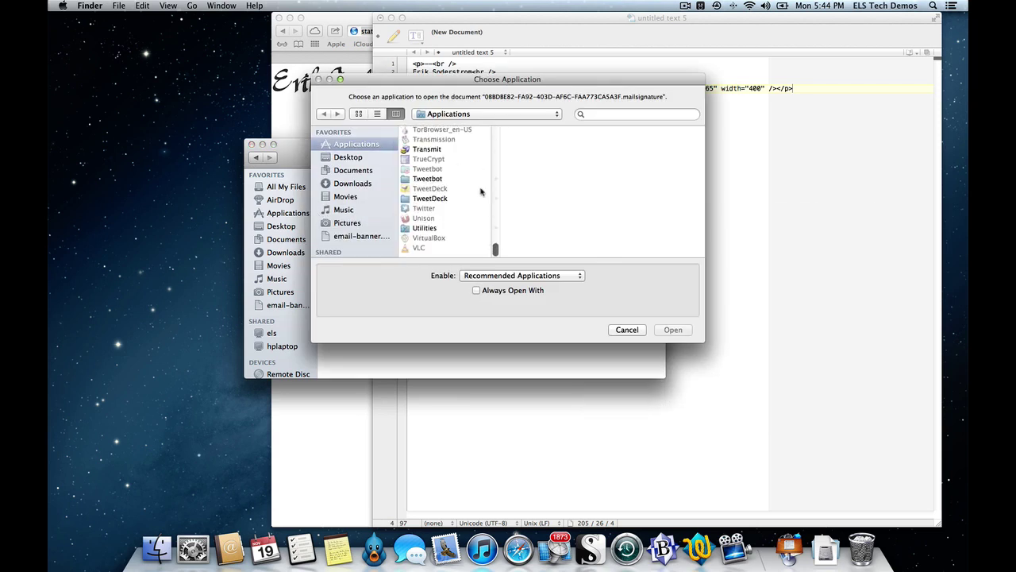
pyautogui.scroll(4, 446, 175)
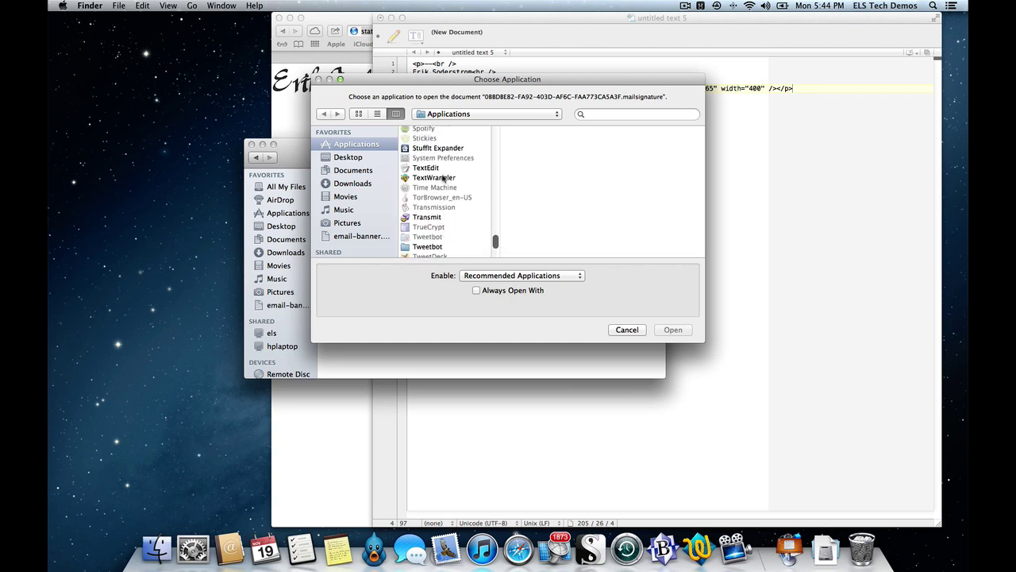
pyautogui.click(445, 176)
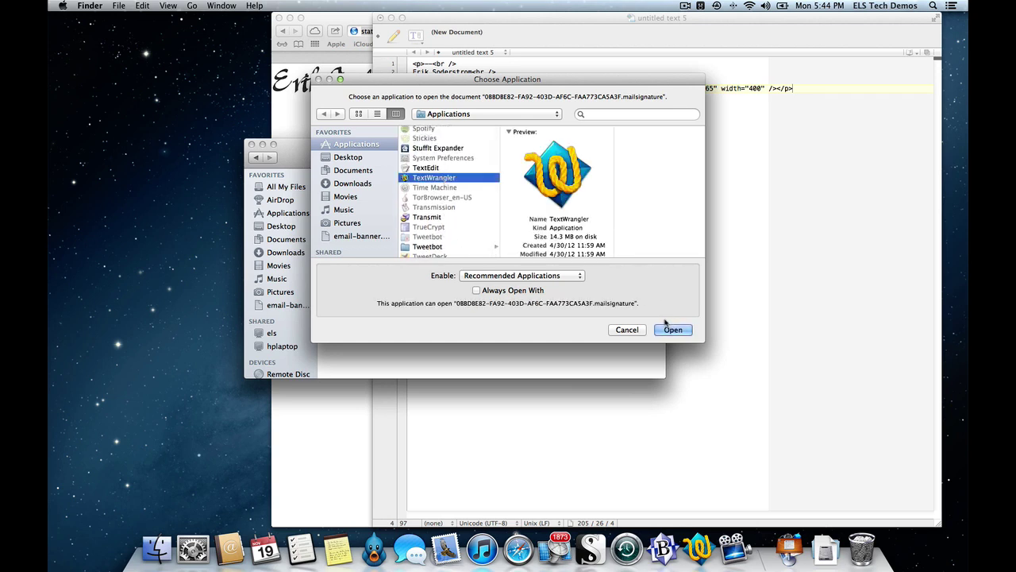
pyautogui.click(669, 328)
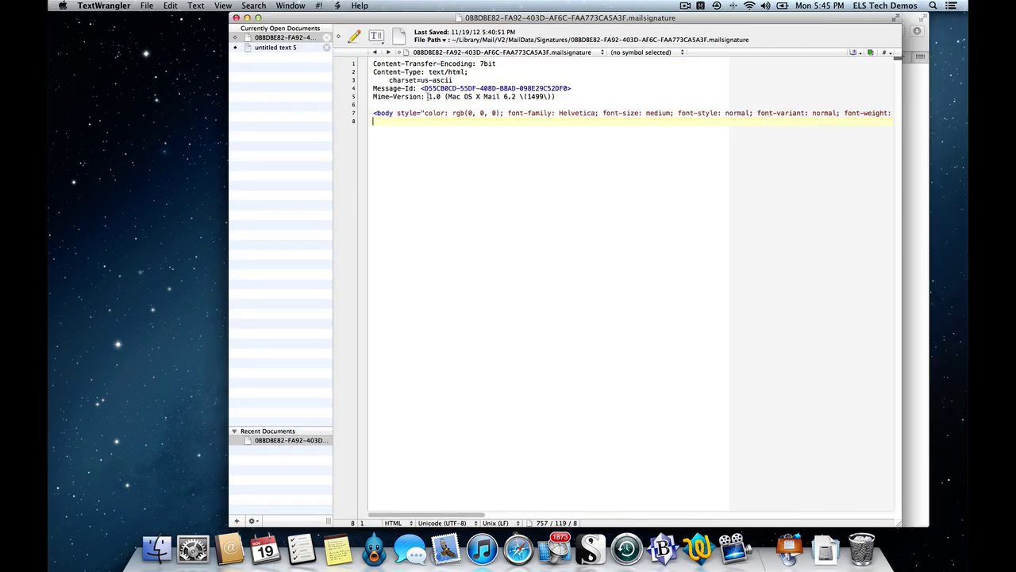
# Delete the whole HTML body line beneath the header lines of the .mailsignature file, keeping the header
pyautogui.click(375, 113)
pyautogui.hscroll(20, 378, 114)
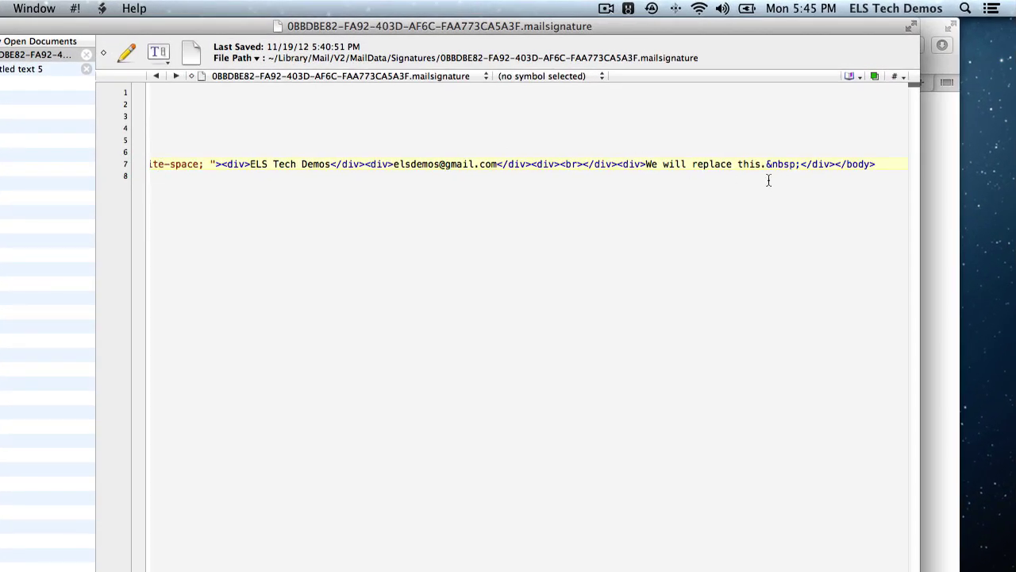
pyautogui.moveTo(644, 165); pyautogui.dragTo(767, 165)
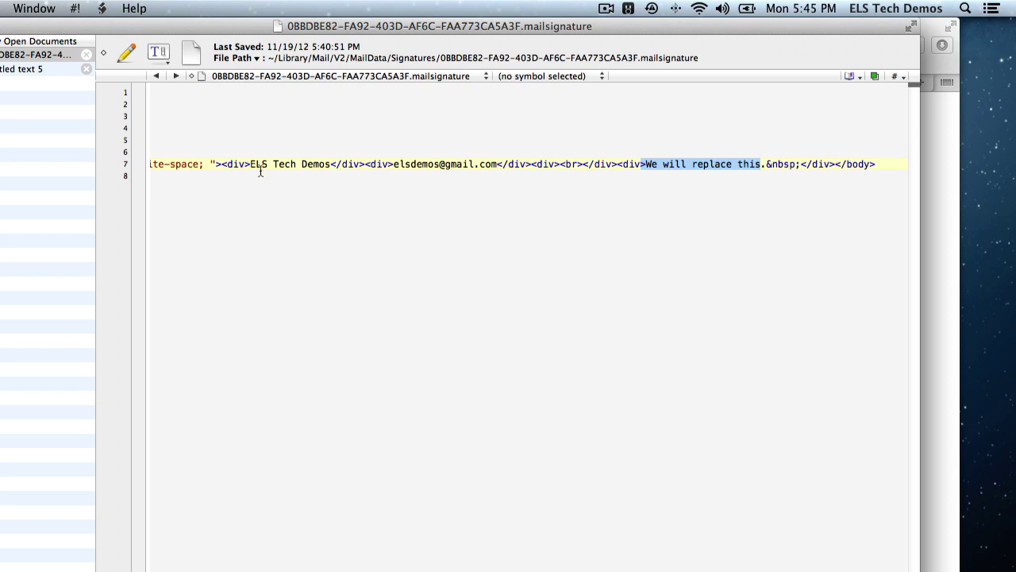
pyautogui.moveTo(227, 164); pyautogui.dragTo(266, 164)
pyautogui.keyDown('shift'); pyautogui.click(659, 199); pyautogui.keyUp('shift')
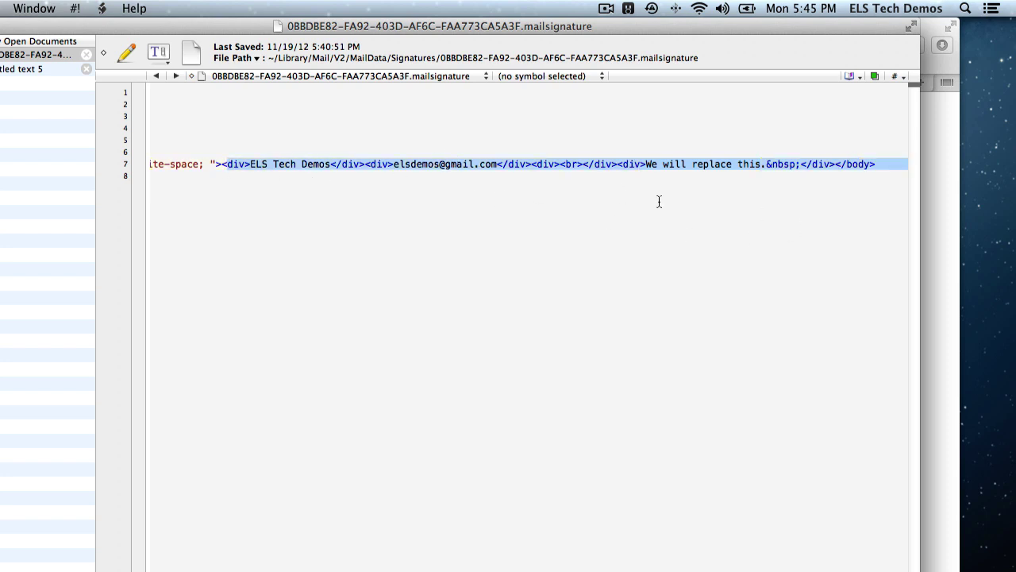
pyautogui.click(659, 199)
pyautogui.hscroll(-10, 658, 199)
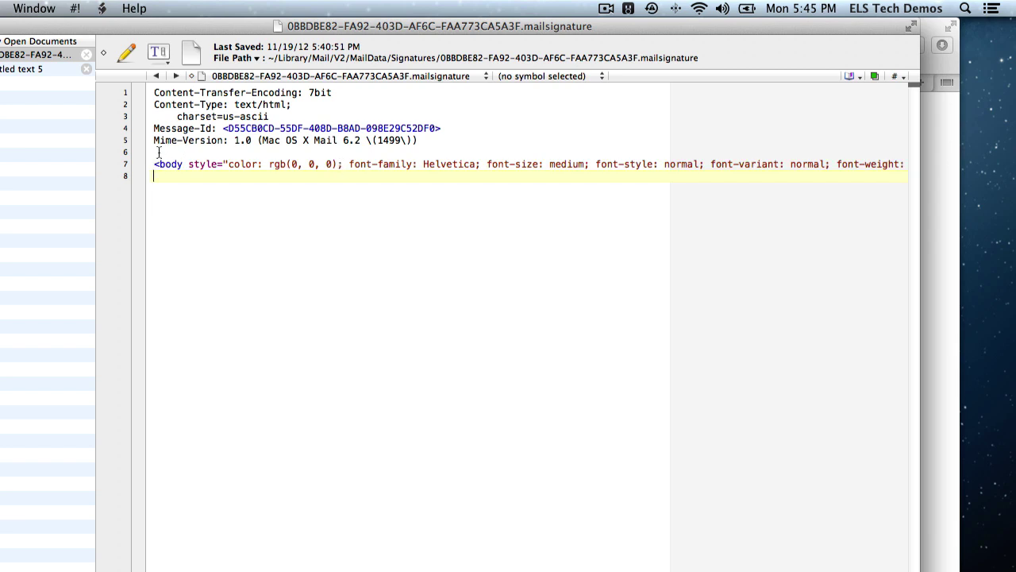
pyautogui.moveTo(159, 151); pyautogui.dragTo(172, 197)
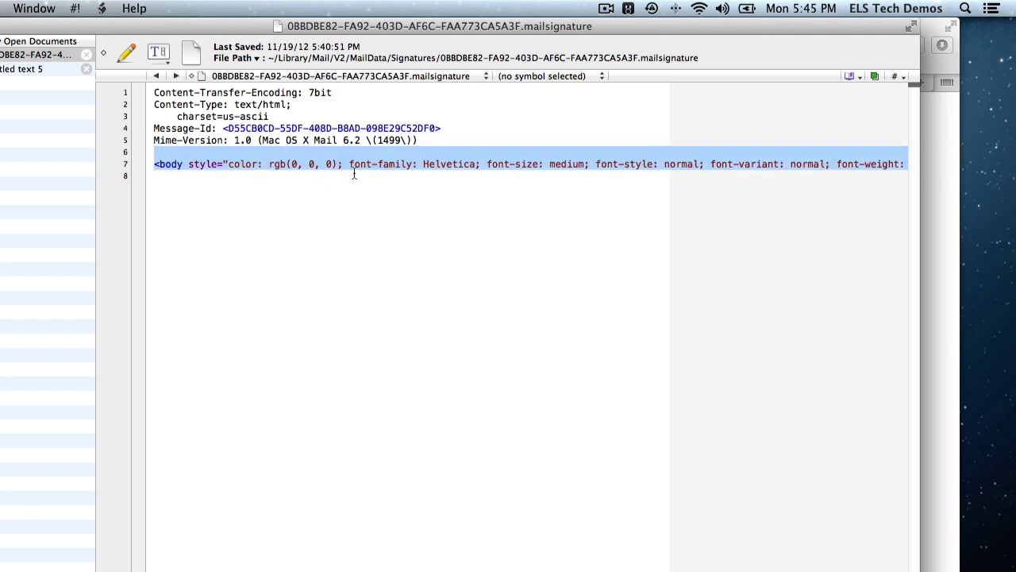
pyautogui.press('BackSpace')
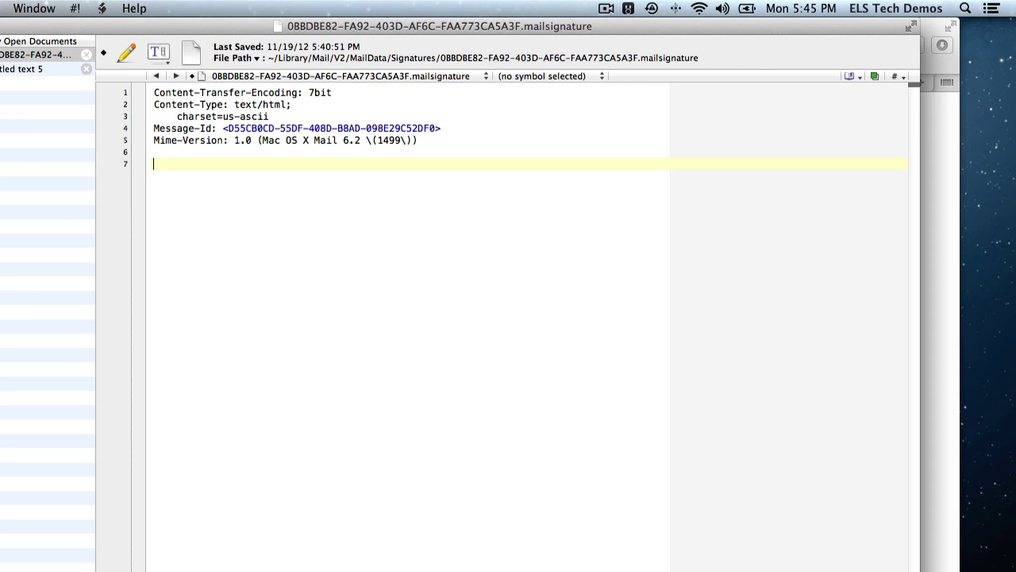
# Copy the entire HTML signature from untitled text 5 into the .mailsignature file on line 7, and save the file
pyautogui.click(20, 70)
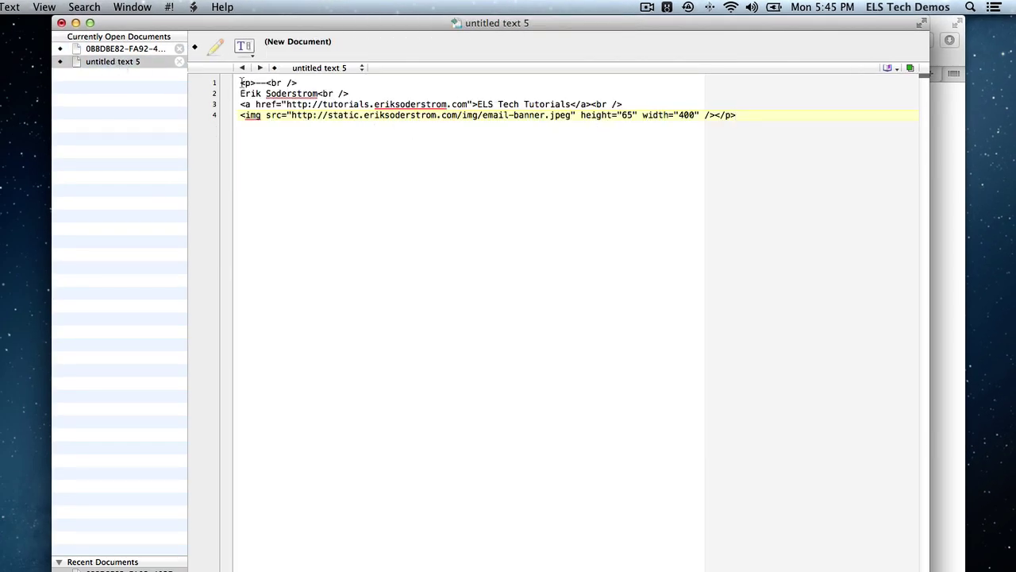
pyautogui.moveTo(240, 82); pyautogui.dragTo(429, 197)
pyautogui.rightClick(498, 92)
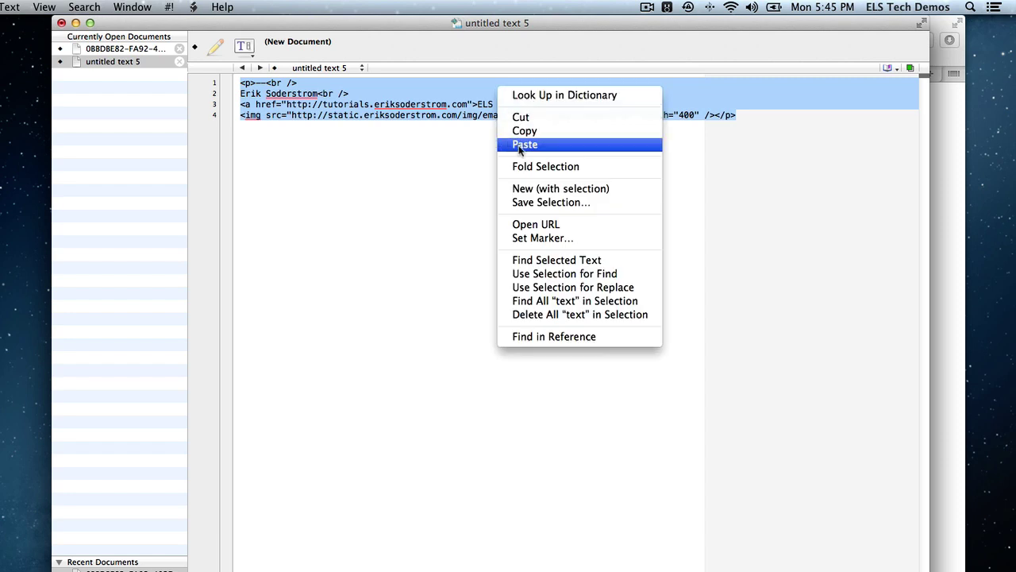
pyautogui.click(508, 129)
pyautogui.click(118, 49)
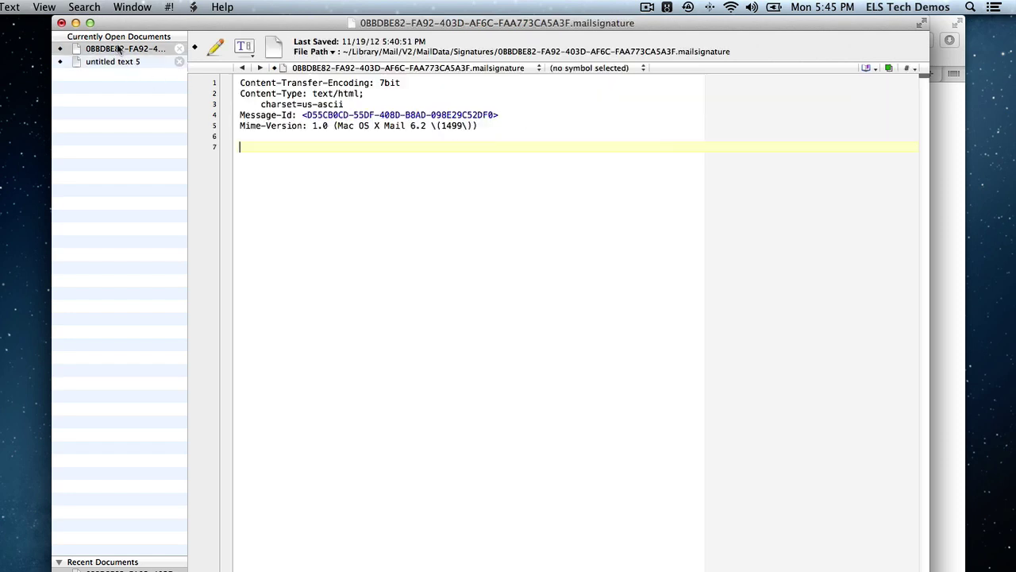
pyautogui.rightClick(281, 151)
pyautogui.click(310, 160)
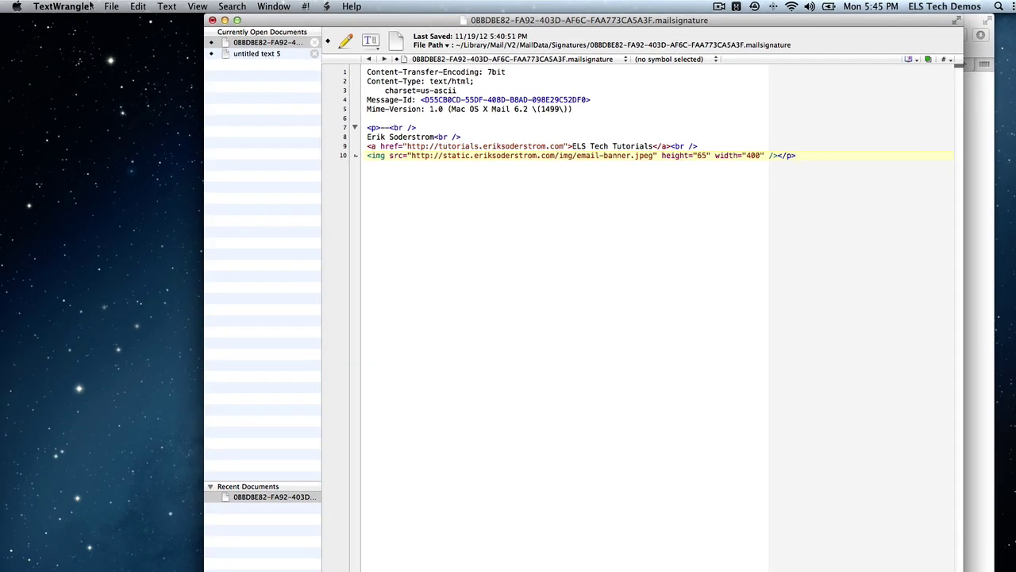
pyautogui.click(112, 7)
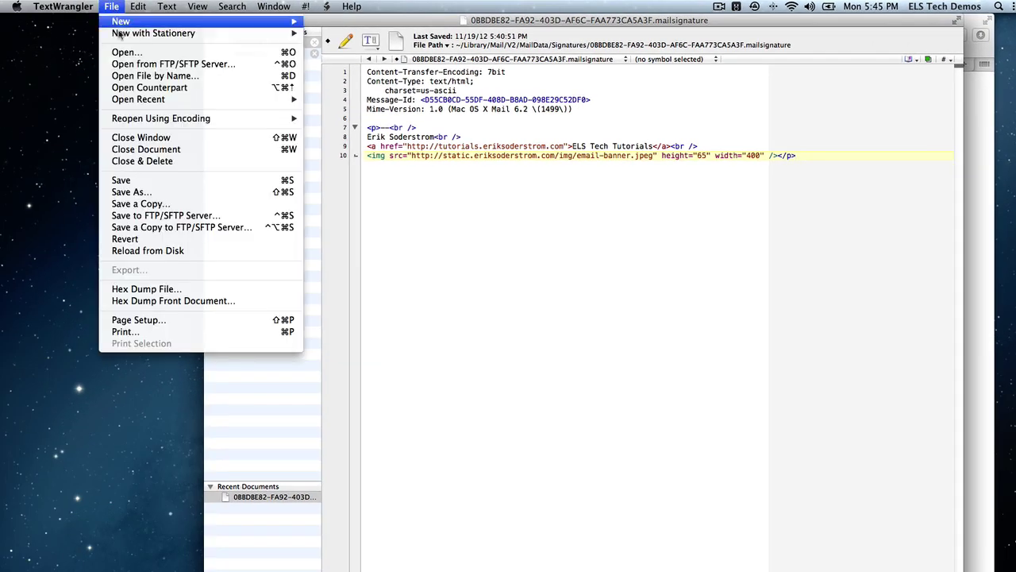
pyautogui.click(155, 188)
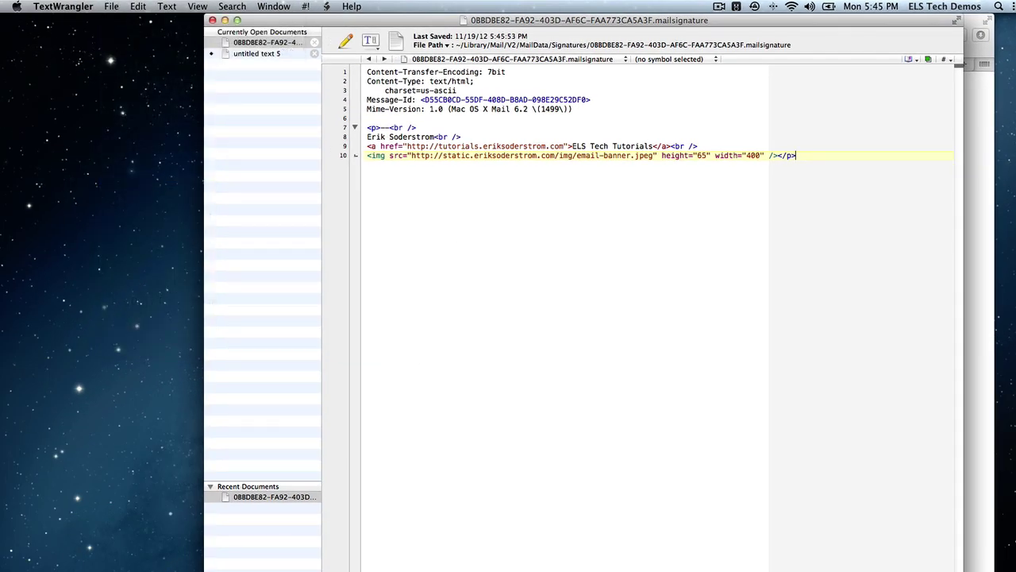
# Switch to Finder and set the .mailsignature file to Locked in its file information, closing the information window
pyautogui.click(238, 570)
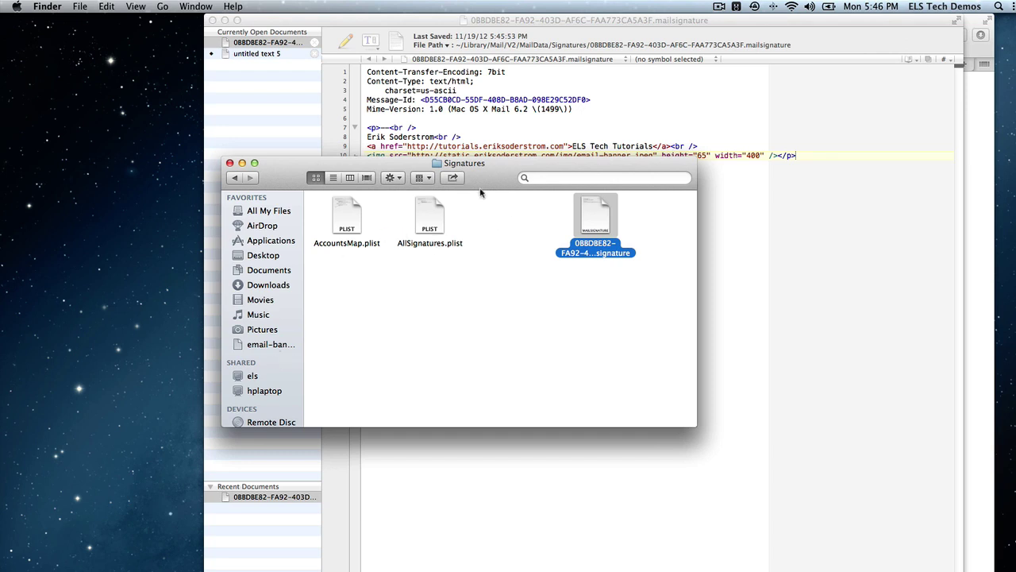
pyautogui.rightClick(580, 213)
pyautogui.click(633, 266)
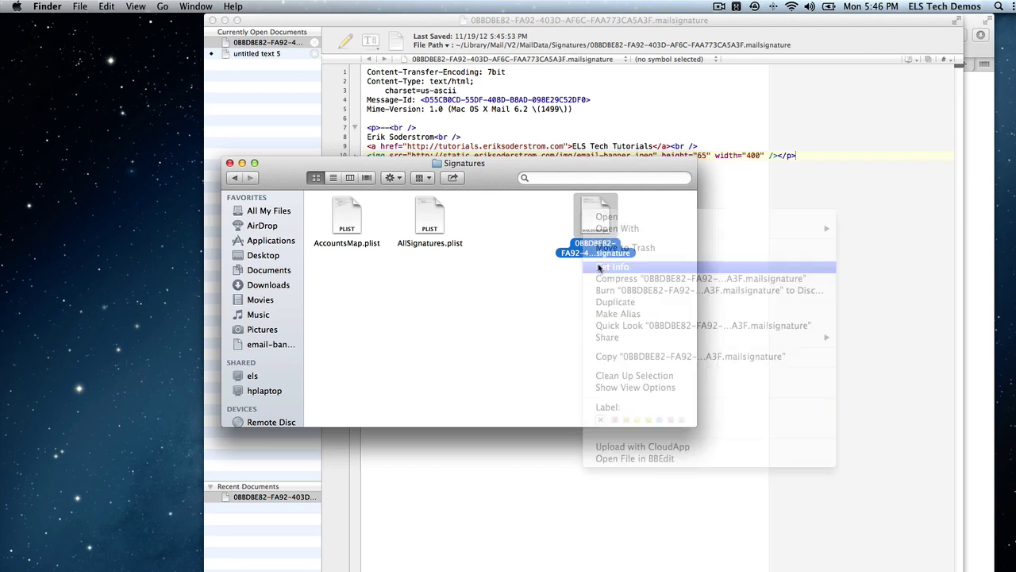
pyautogui.moveTo(72, 28); pyautogui.dragTo(371, 58)
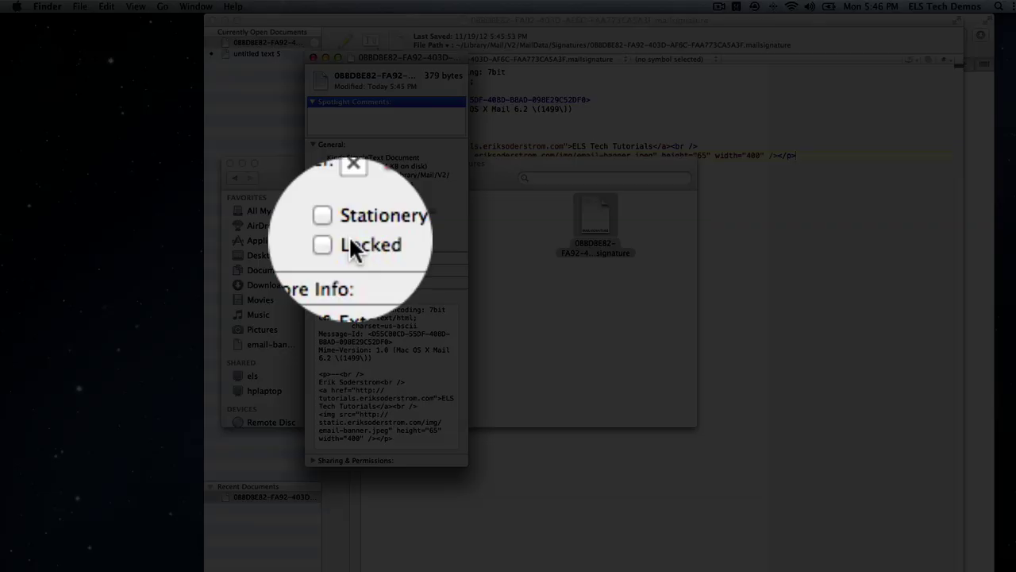
pyautogui.click(351, 240)
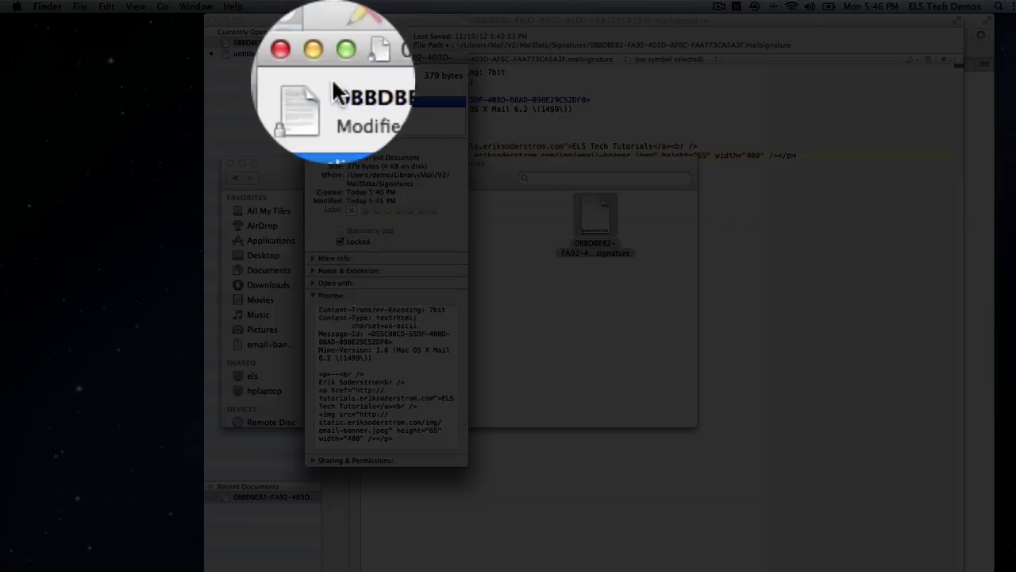
pyautogui.click(311, 60)
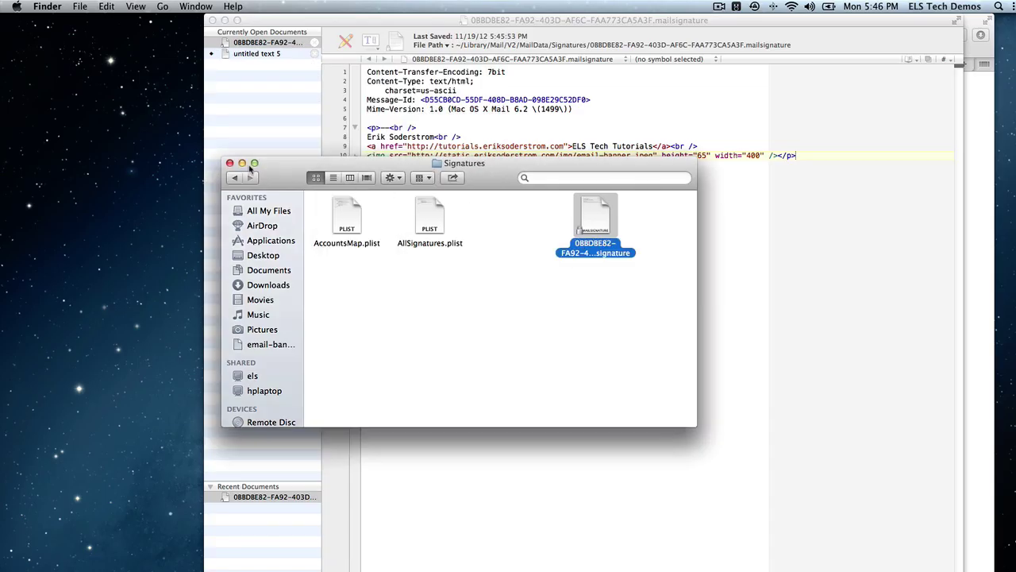
# Close the Signatures folder window and the TextWrangler window, discarding untitled text 5 without saving
pyautogui.click(231, 163)
pyautogui.click(212, 20)
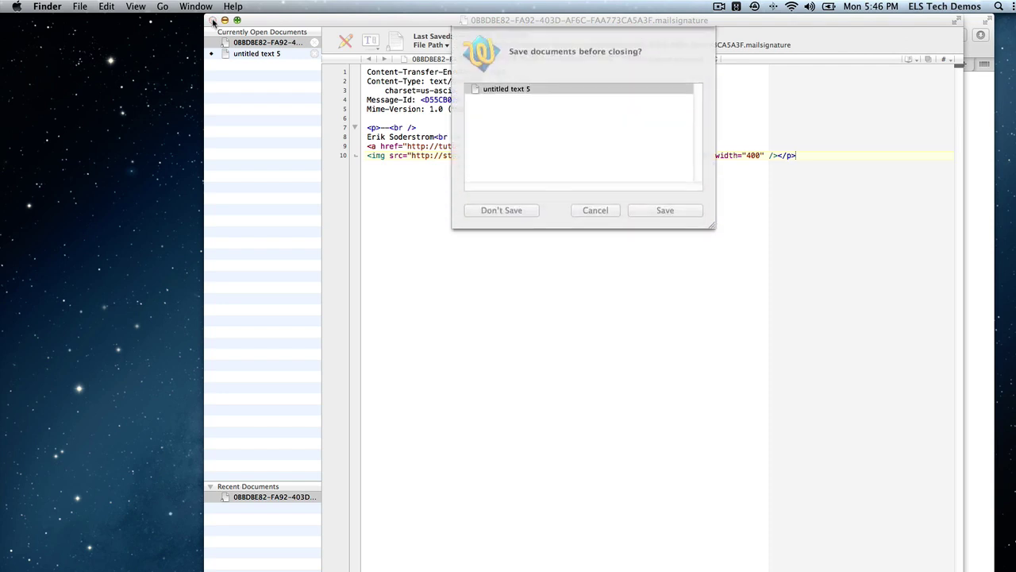
pyautogui.click(521, 214)
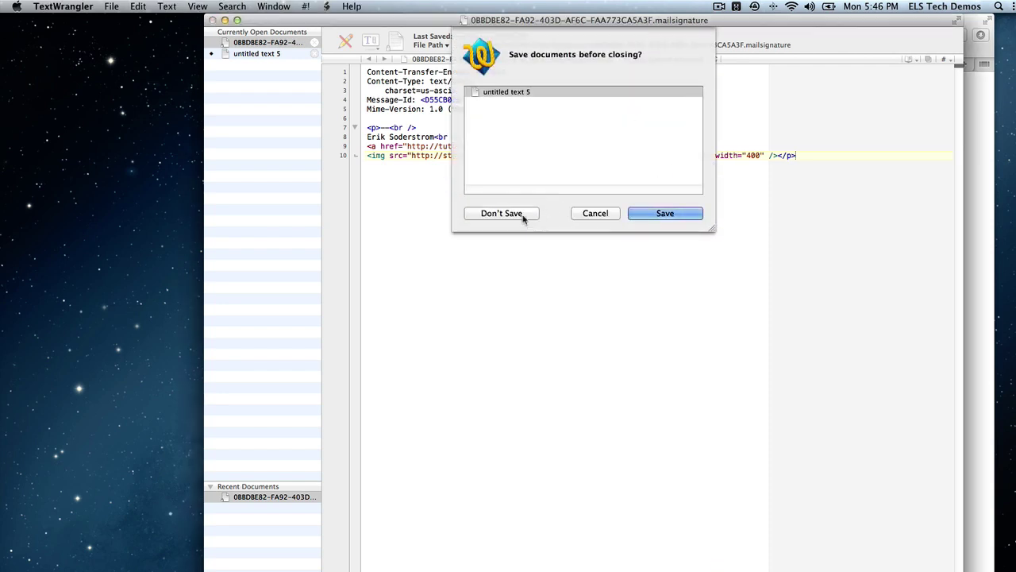
pyautogui.click(524, 217)
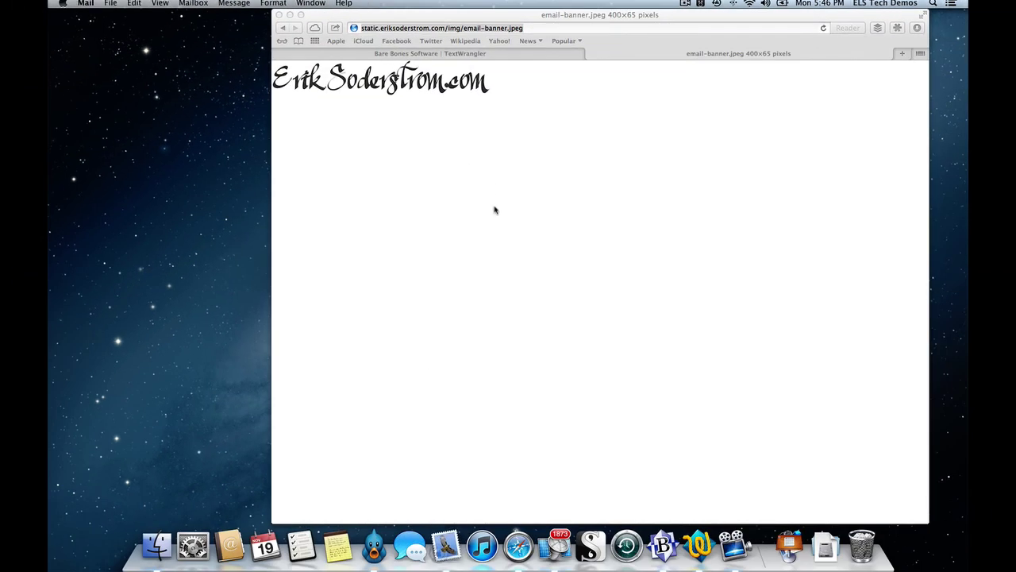
# Switch to Mail and examine the full width of the Signature #1 preview in the Signatures preferences, closing the preferences window
pyautogui.click(85, 4)
pyautogui.click(102, 32)
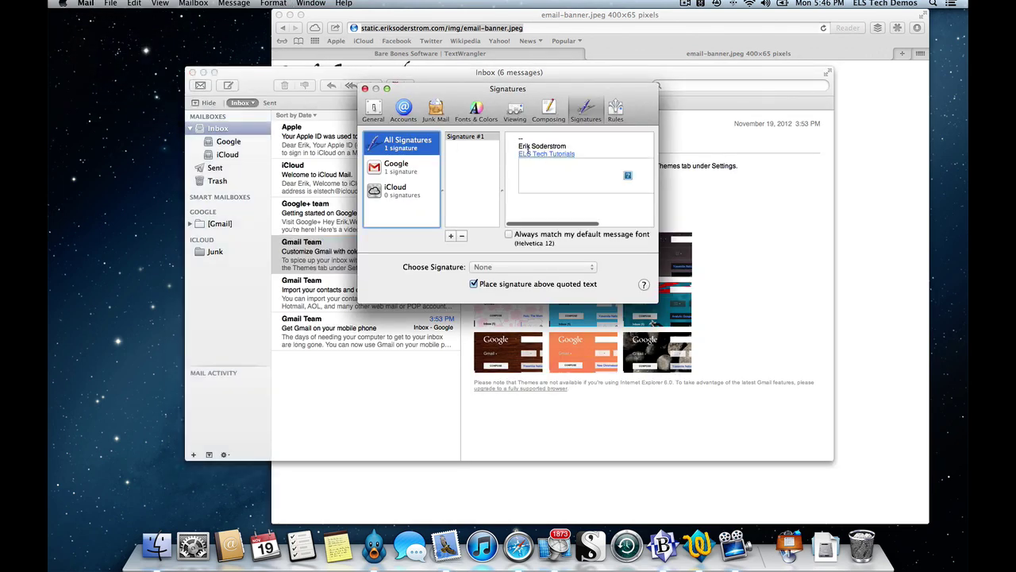
pyautogui.hscroll(5, 555, 171)
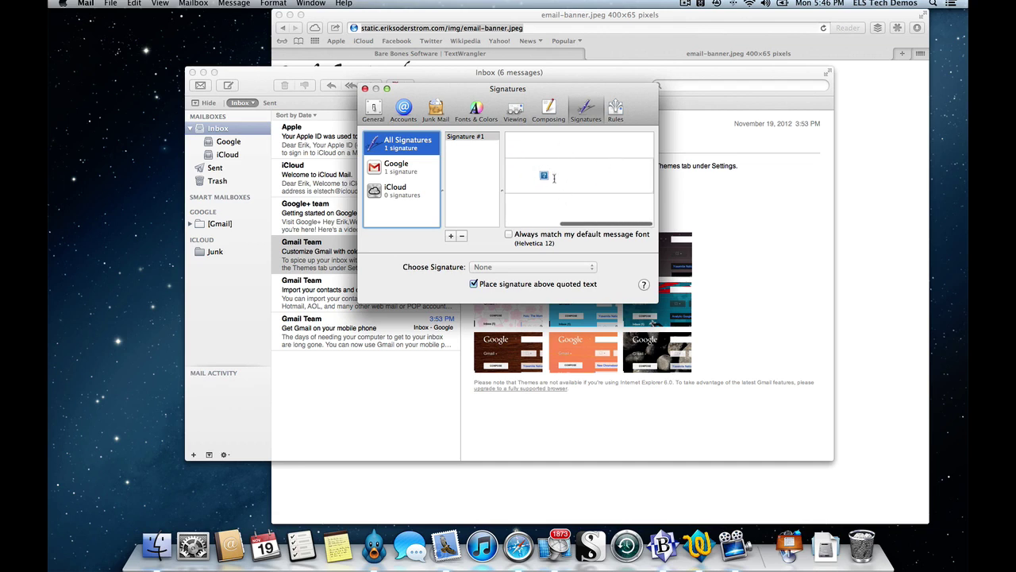
pyautogui.hscroll(-5, 555, 178)
pyautogui.hscroll(5, 625, 189)
pyautogui.hscroll(-5, 604, 163)
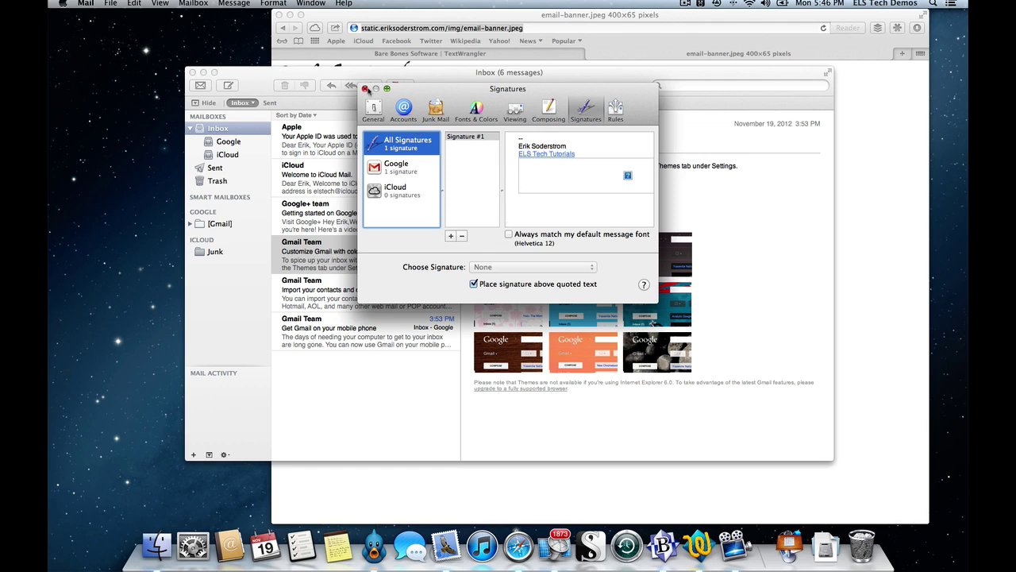
pyautogui.click(365, 88)
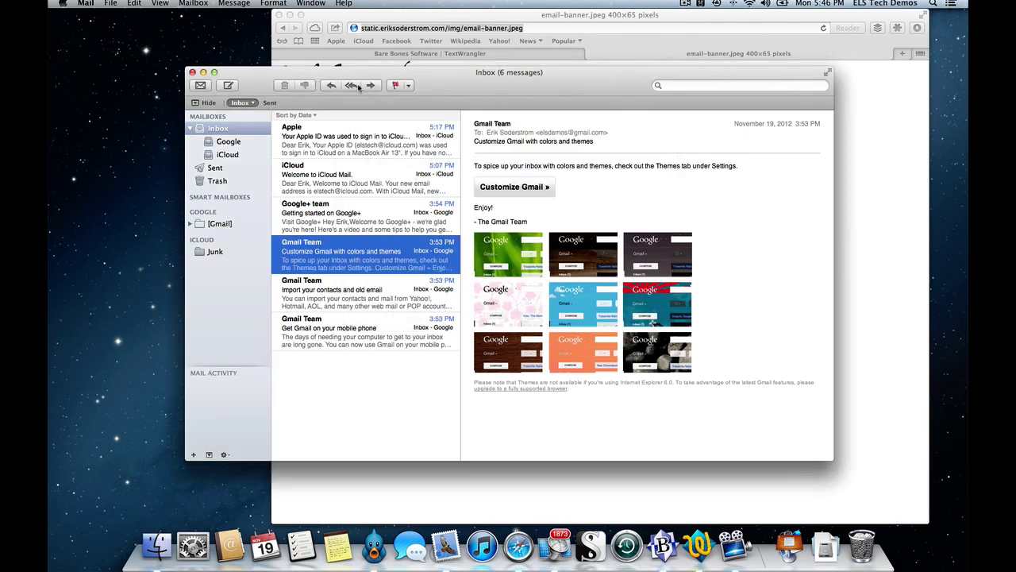
# Start a new message from the Google inbox, check the signature's banner image, and place the text cursor above the signature
pyautogui.click(229, 142)
pyautogui.click(229, 85)
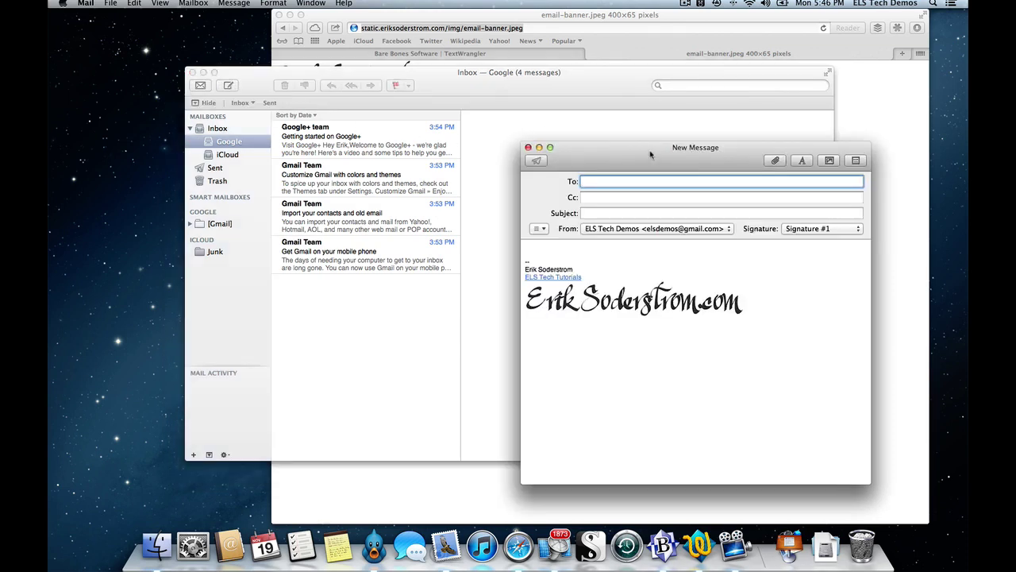
pyautogui.moveTo(650, 153); pyautogui.dragTo(532, 107)
pyautogui.click(629, 254)
pyautogui.hotkey('shift', 'Left')
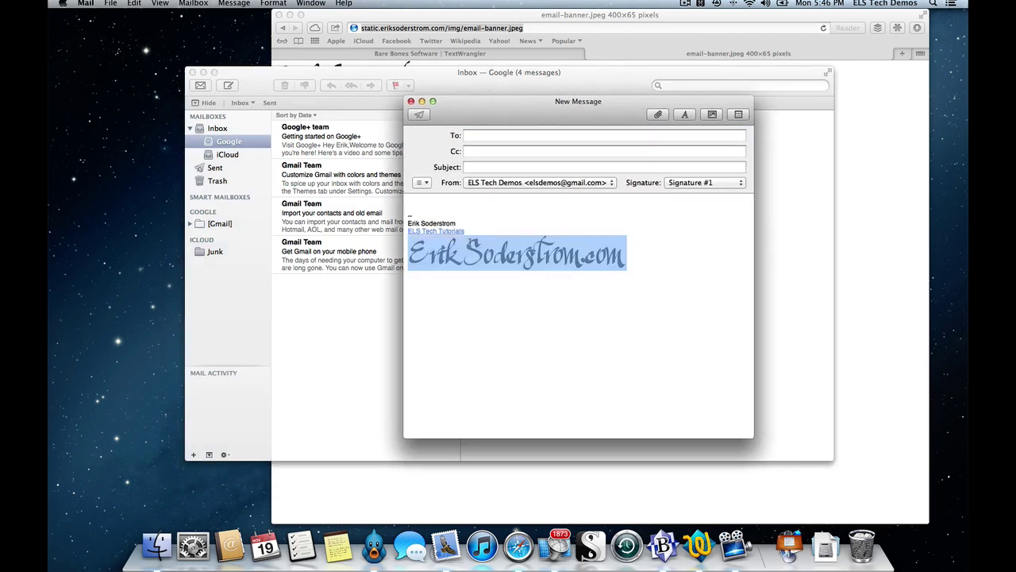
pyautogui.click(571, 226)
pyautogui.click(427, 200)
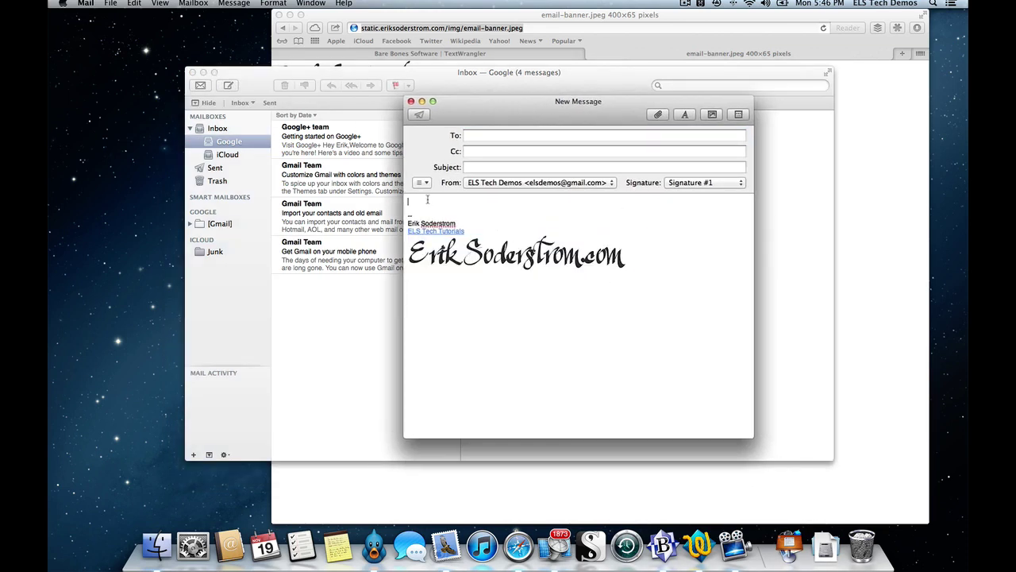